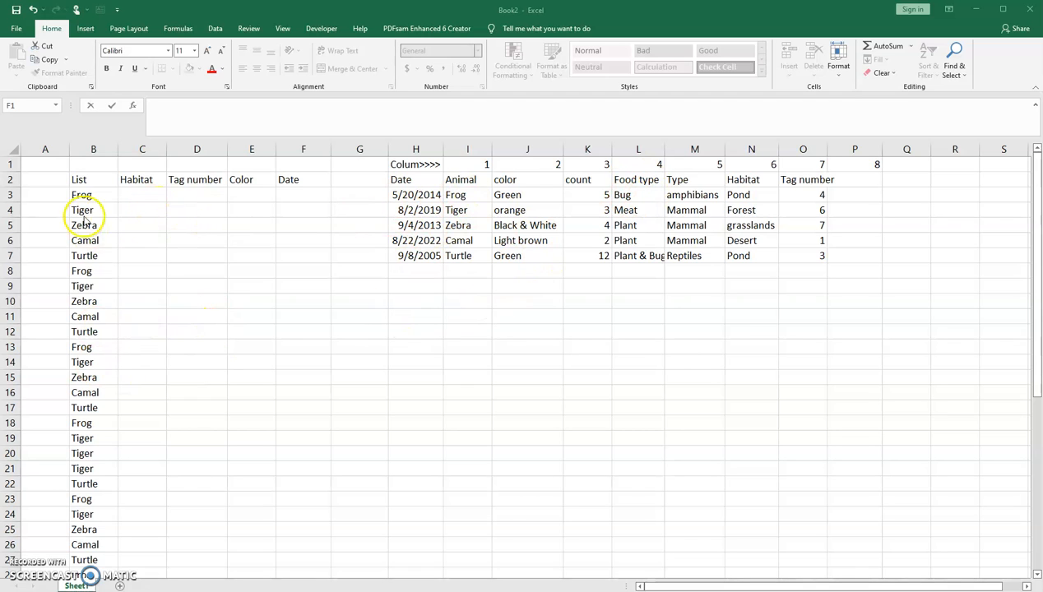
# Start a VLOOKUP formula in Habitat cell C3 with lookup value B3 and the absolute table array $I$2:$O$7.
pyautogui.click(138, 195)
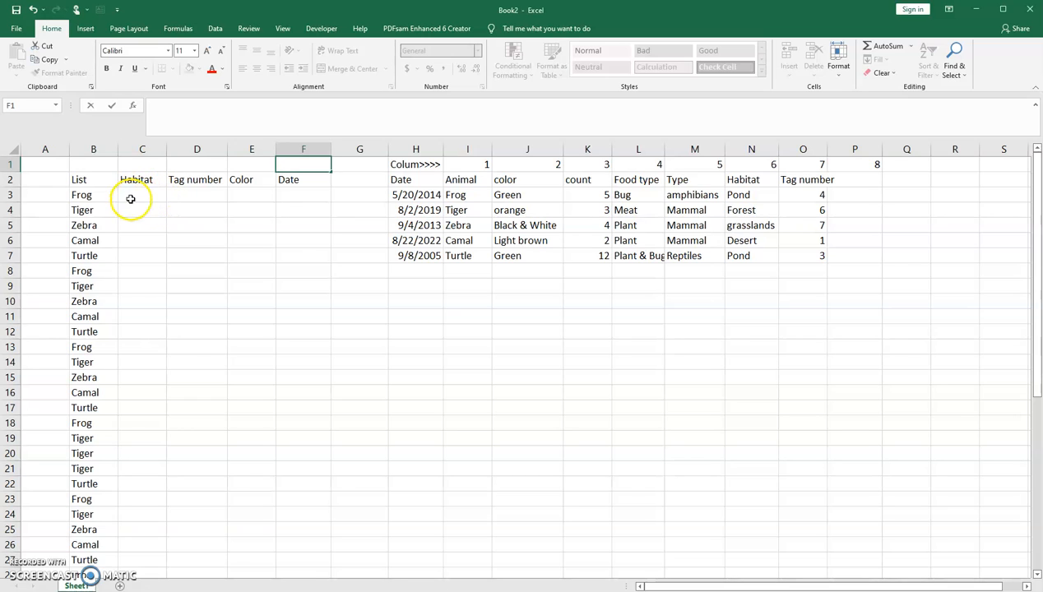
pyautogui.click(131, 199)
pyautogui.write('=')
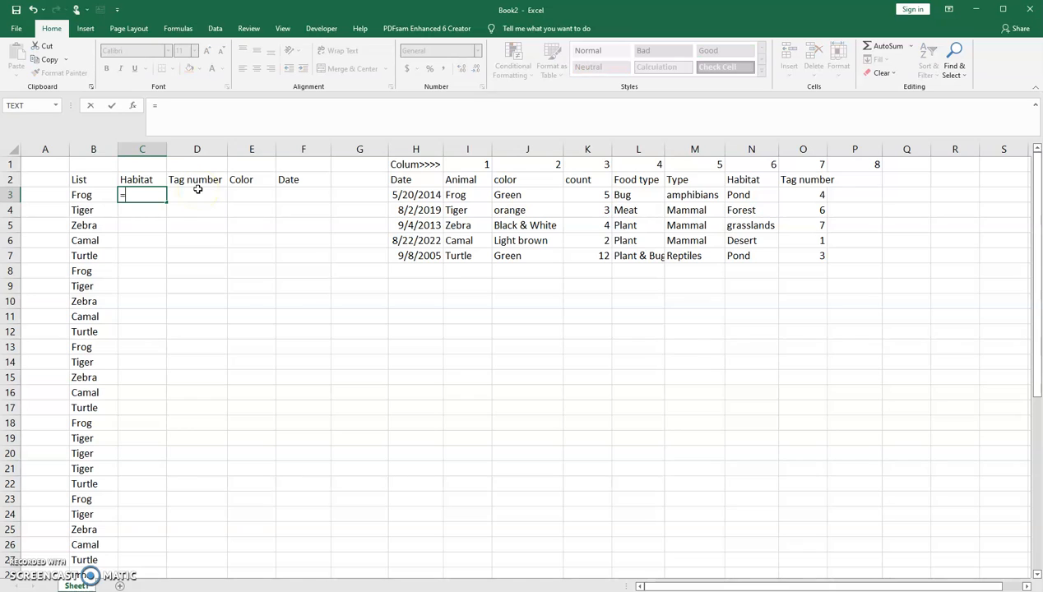
pyautogui.write('vl')
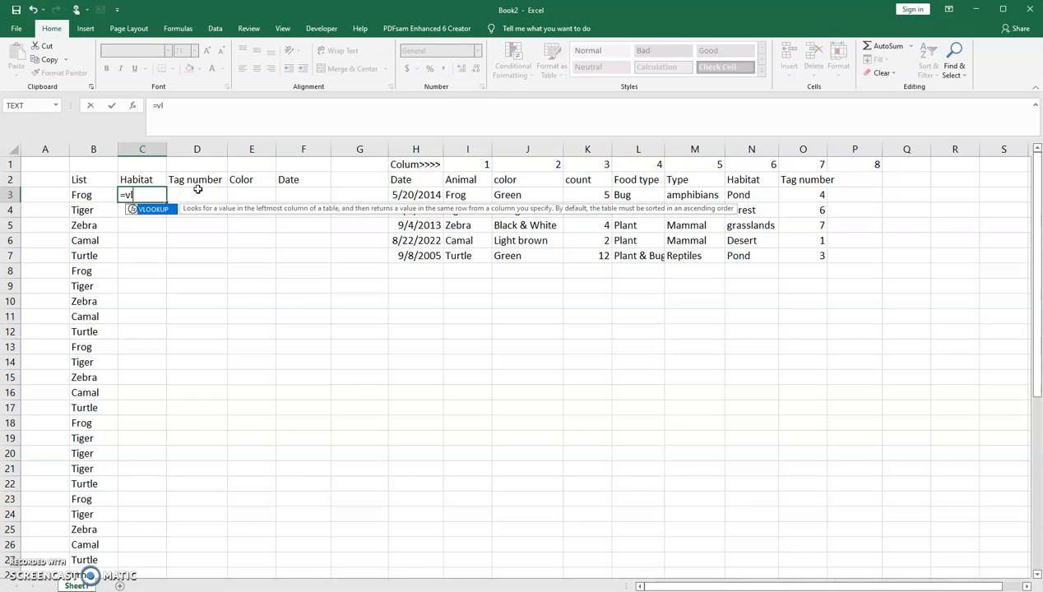
pyautogui.write('o')
pyautogui.press('Tab')
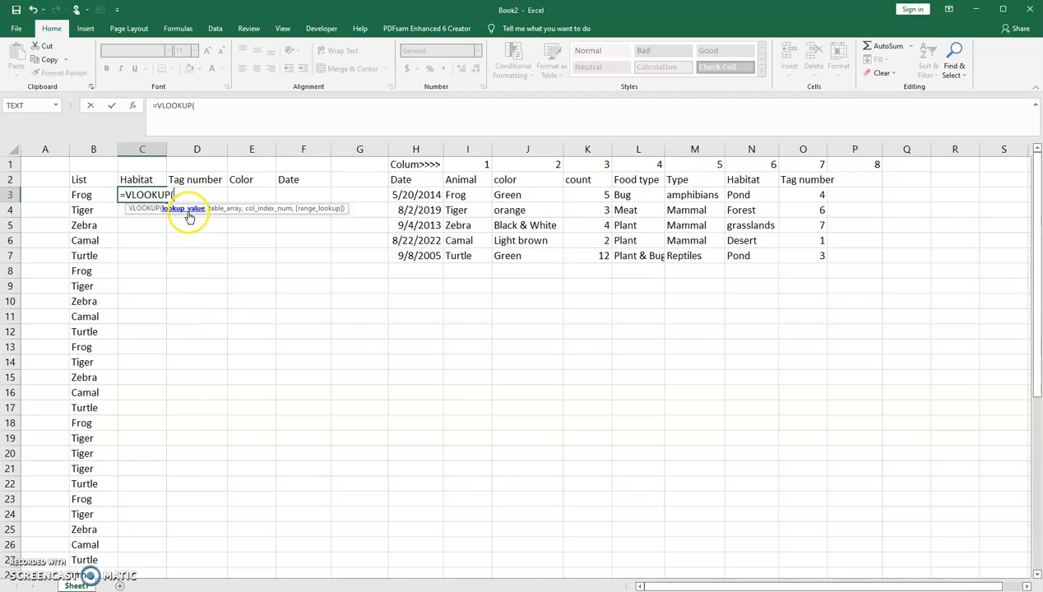
pyautogui.click(92, 196)
pyautogui.write(',')
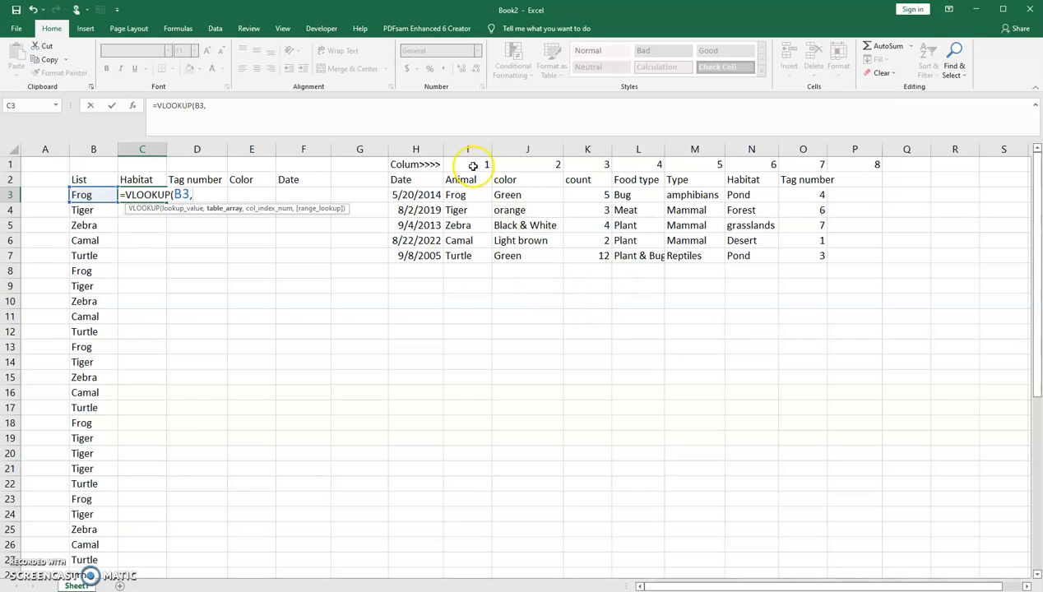
pyautogui.moveTo(473, 181); pyautogui.dragTo(800, 258)
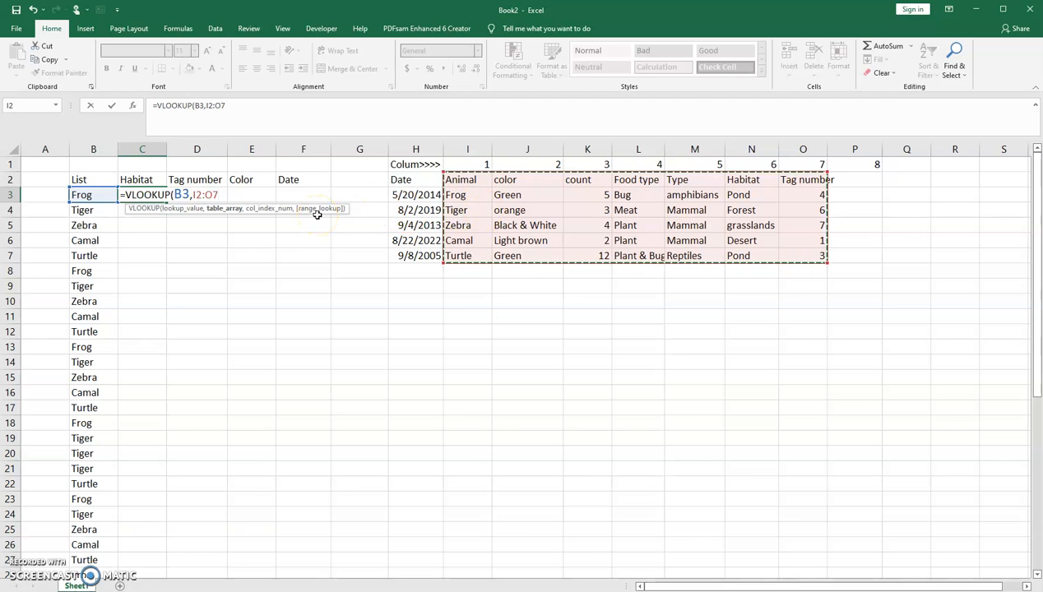
pyautogui.press('F4')
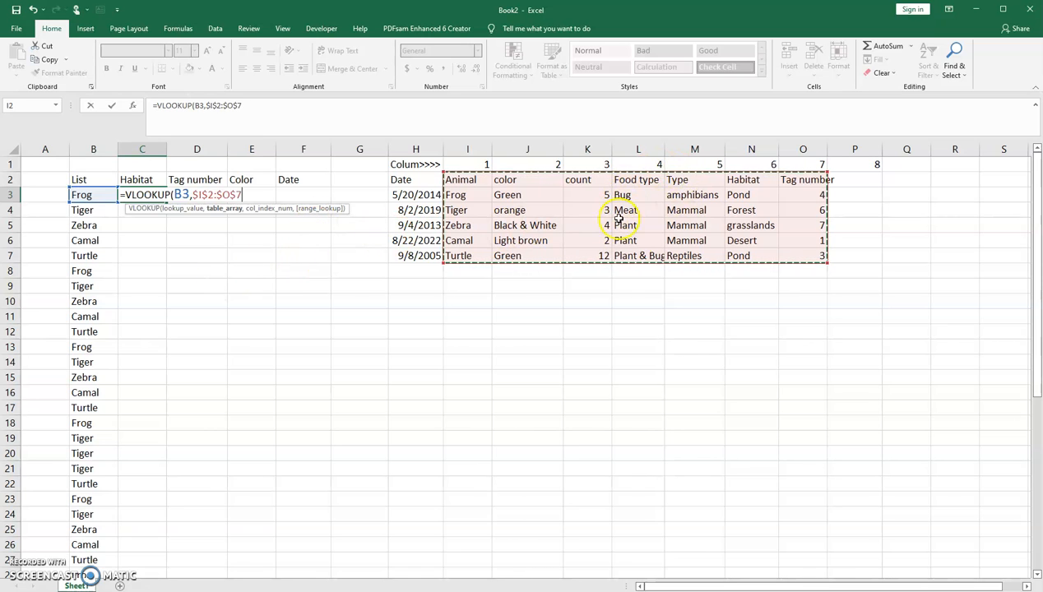
# Complete the C3 formula with column index 6 and exact match (FALSE), and fill it down the Habitat column.
pyautogui.write(',6')
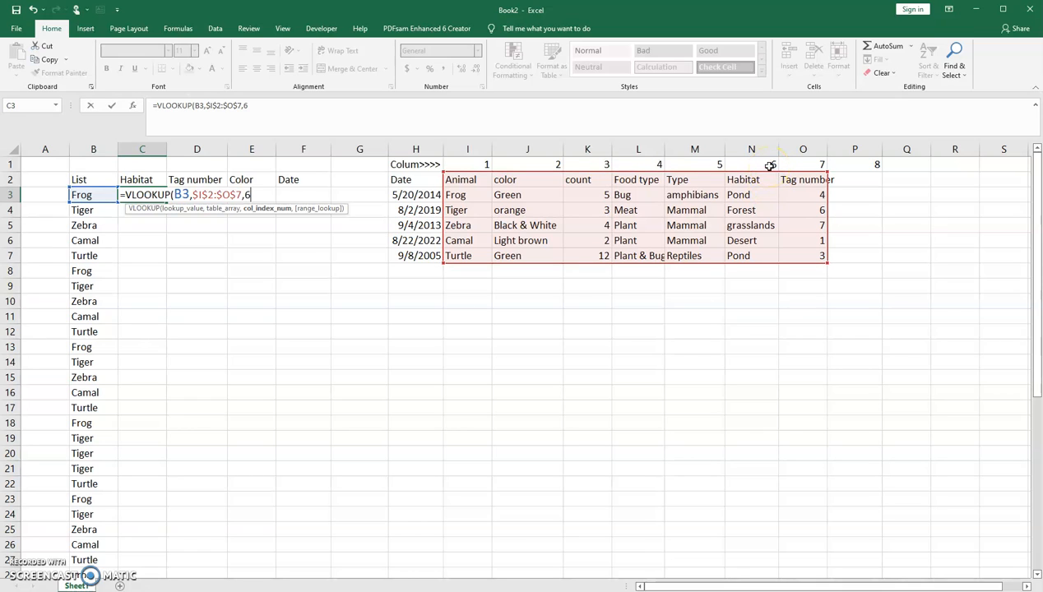
pyautogui.write(',f')
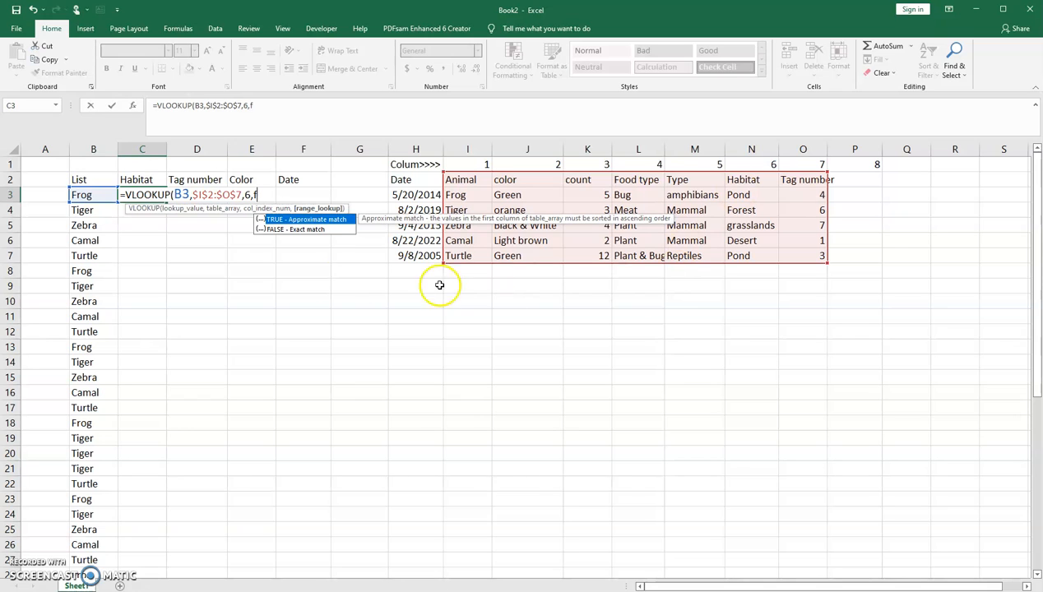
pyautogui.click(322, 229)
pyautogui.doubleClick(323, 229)
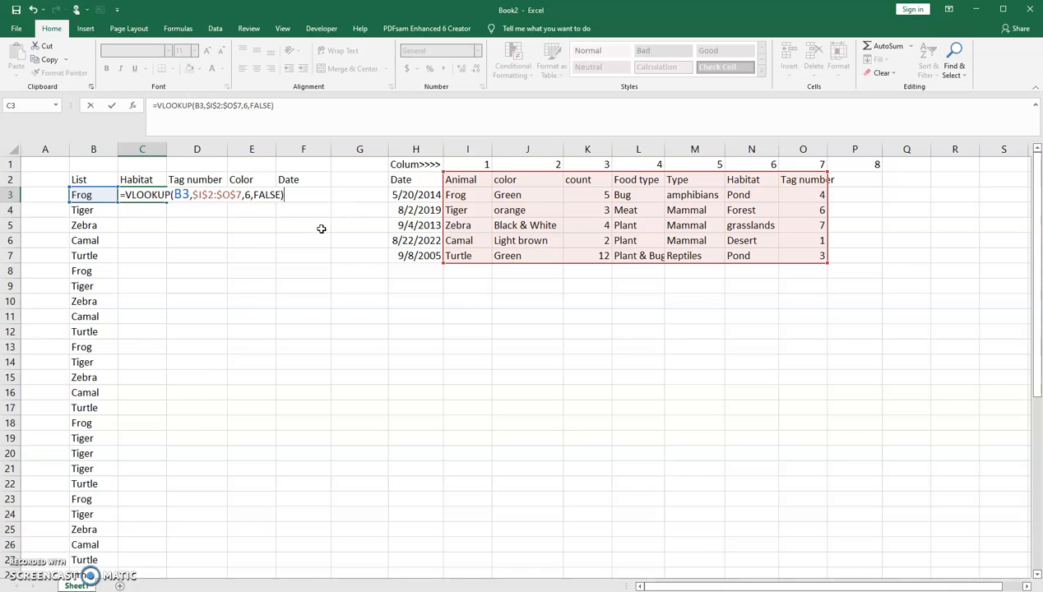
pyautogui.press('Return')
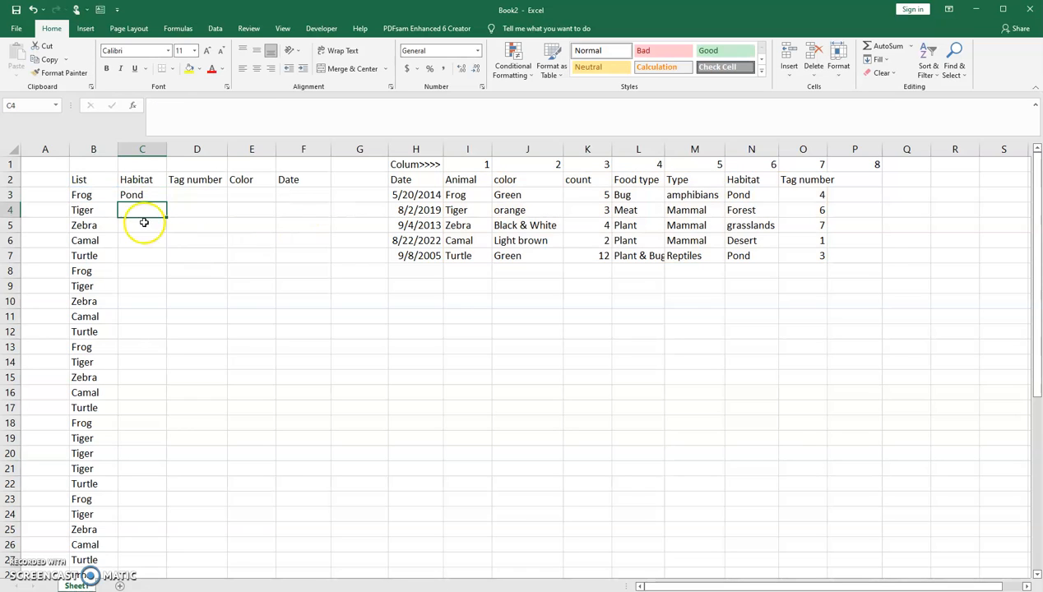
pyautogui.click(145, 196)
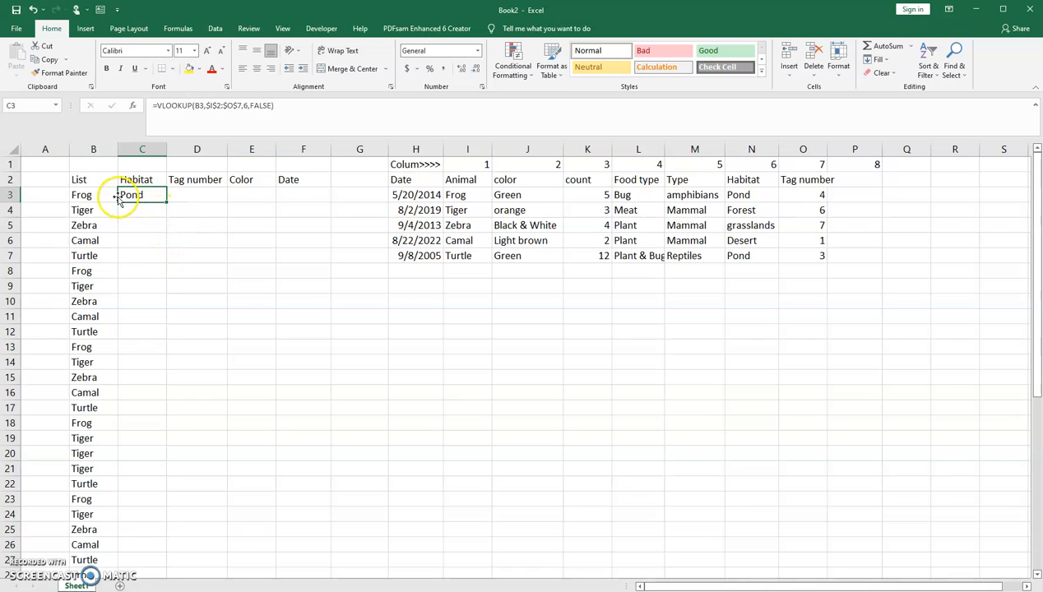
pyautogui.doubleClick(166, 203)
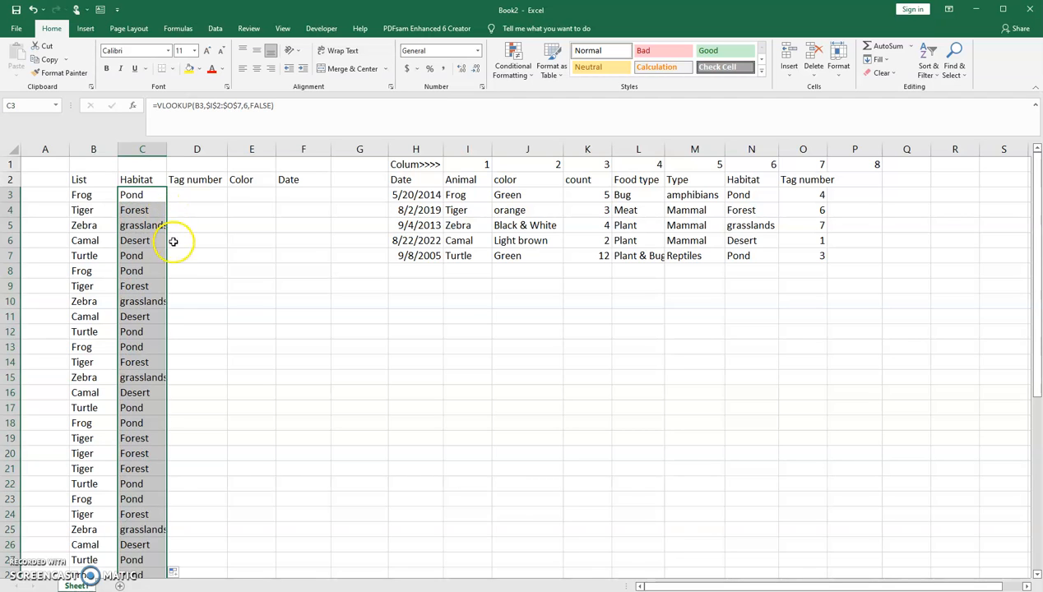
# Start a VLOOKUP formula in Tag number cell D3 with lookup value B3 and the absolute table array $I$2:$O$7.
pyautogui.click(198, 196)
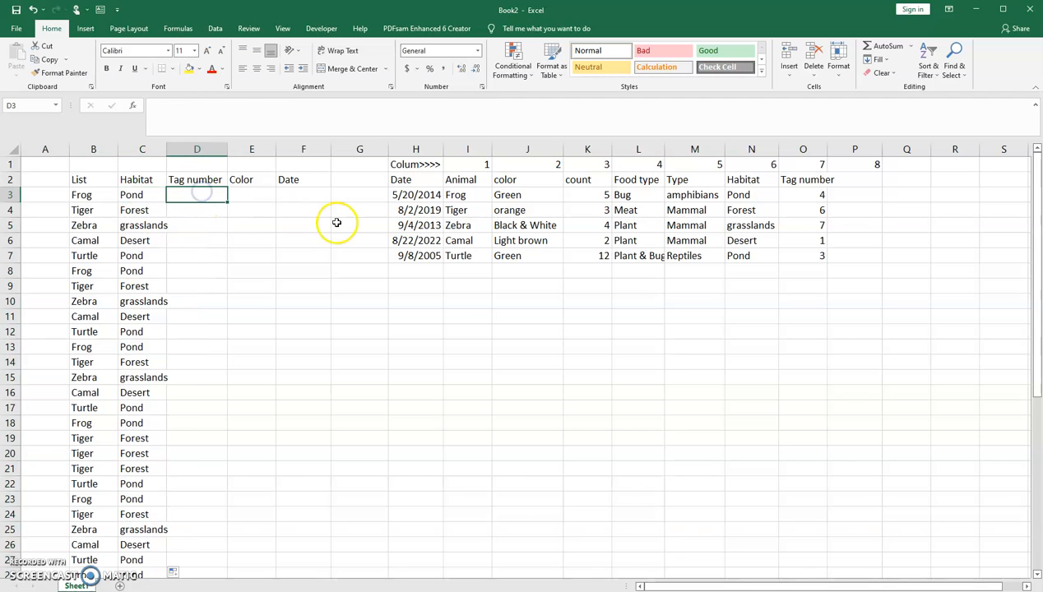
pyautogui.write('=v')
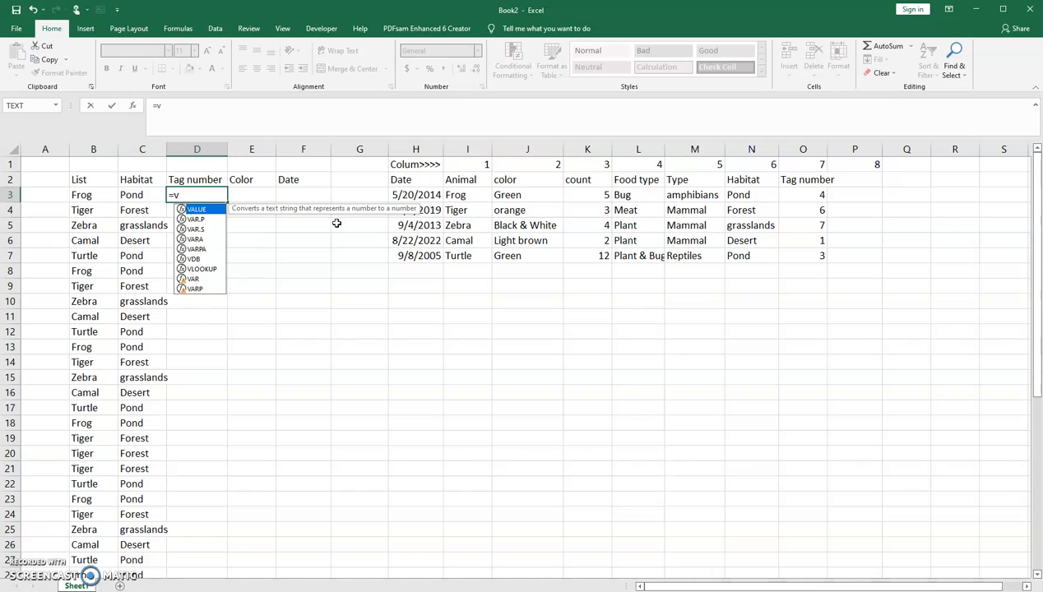
pyautogui.write('l')
pyautogui.press('Tab')
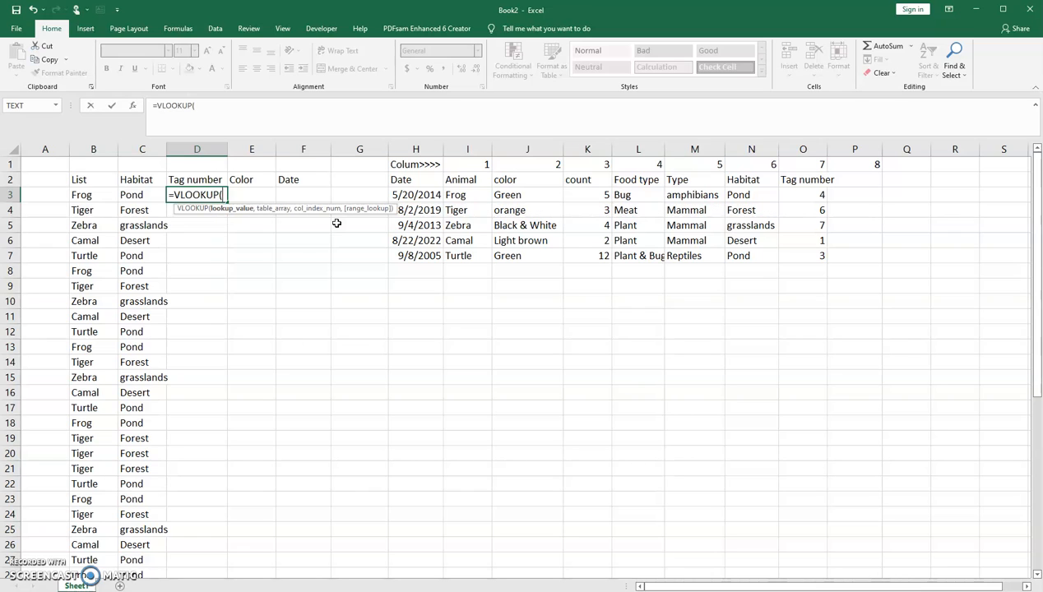
pyautogui.click(105, 201)
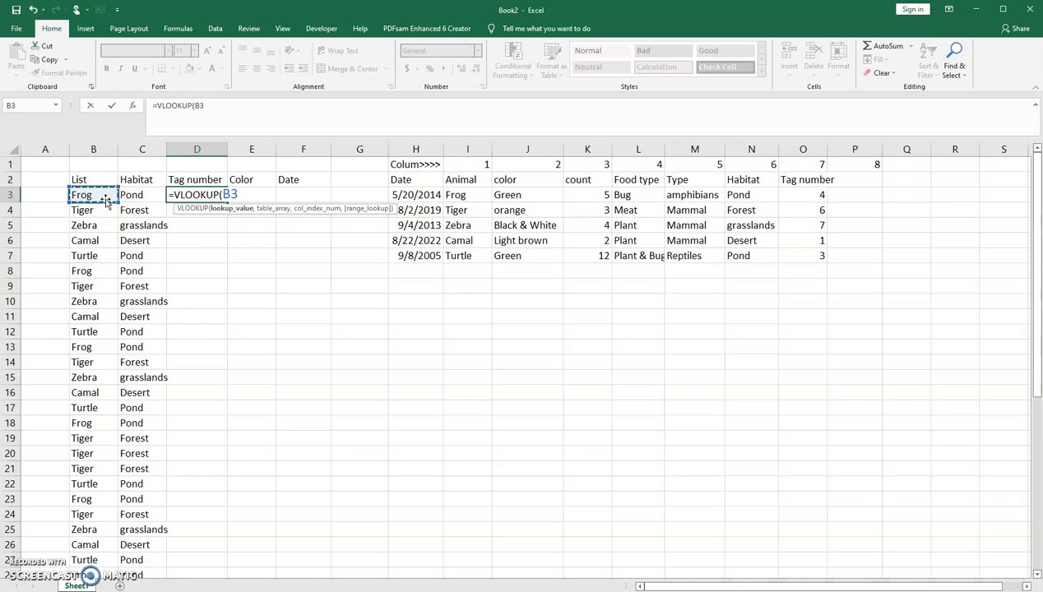
pyautogui.write(',')
pyautogui.moveTo(473, 177); pyautogui.dragTo(781, 252)
pyautogui.write(',')
pyautogui.press('BackSpace')
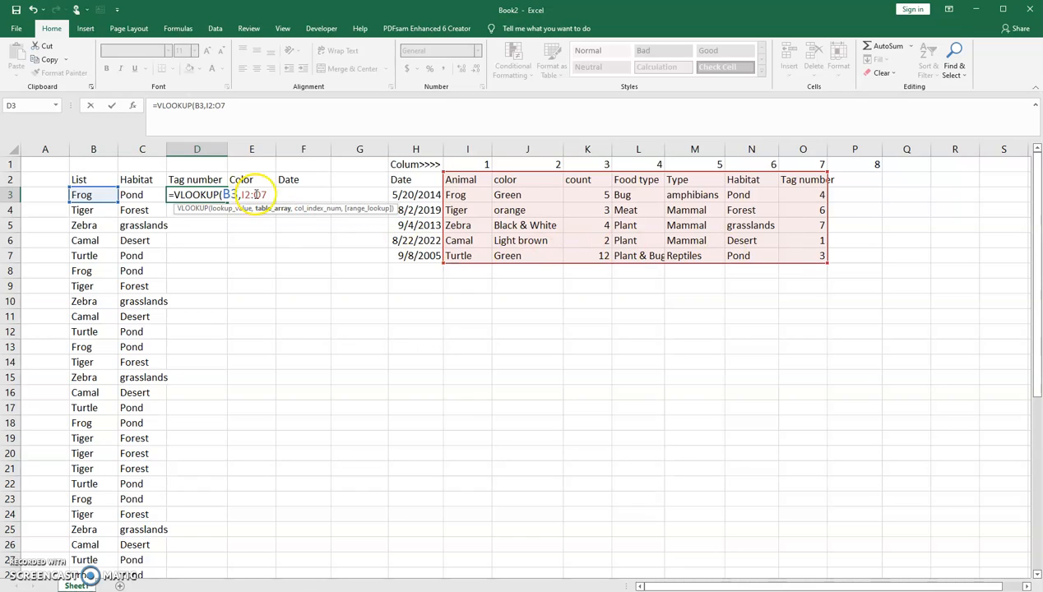
pyautogui.moveTo(266, 194); pyautogui.dragTo(249, 194)
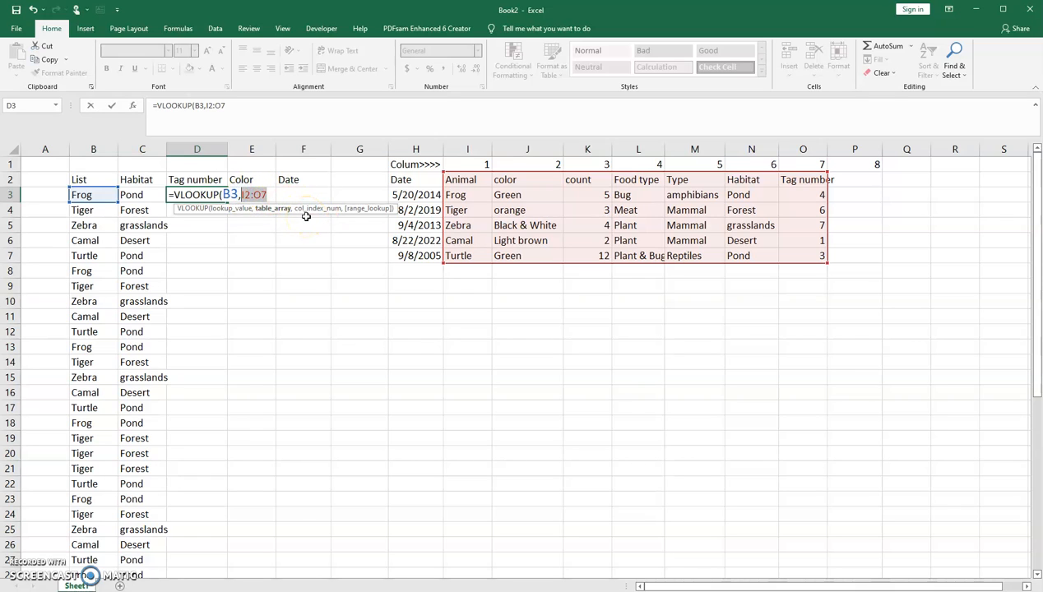
pyautogui.press('F4')
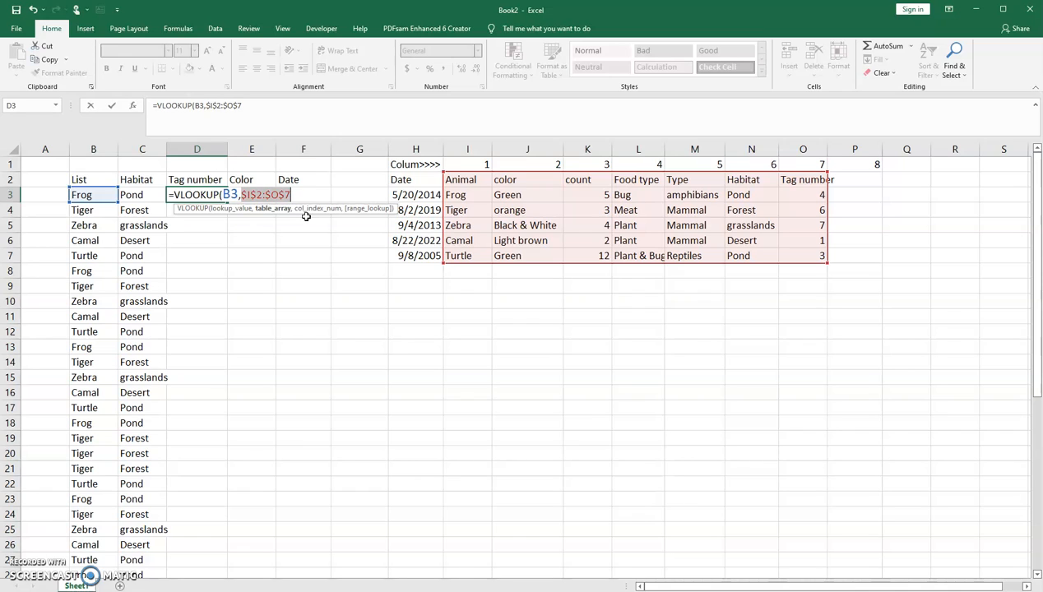
# Complete the D3 formula with column index 7 and exact match (FALSE), and fill it down the Tag number column.
pyautogui.write(',7')
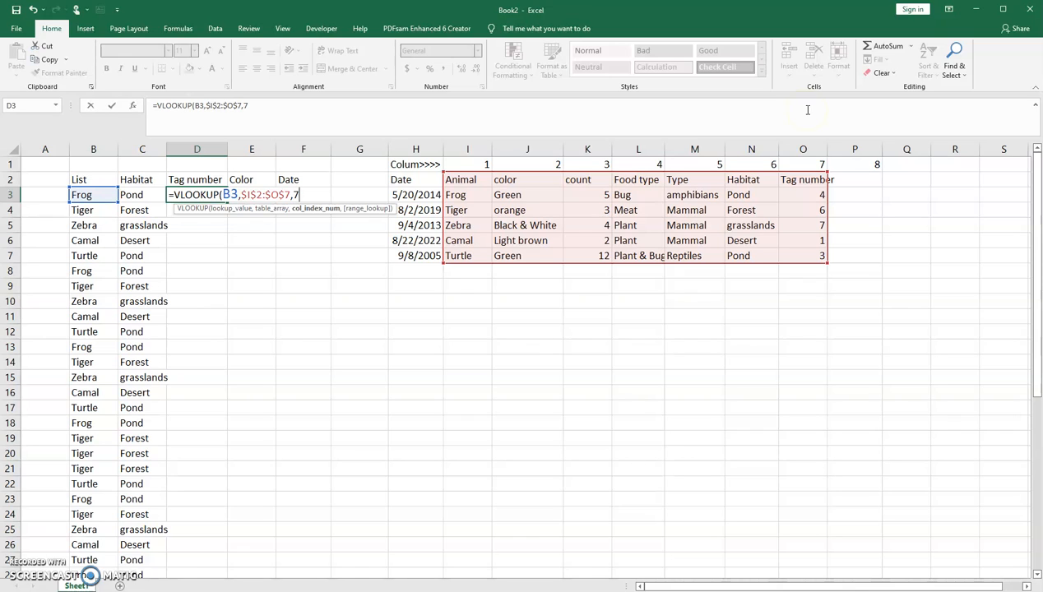
pyautogui.write(',')
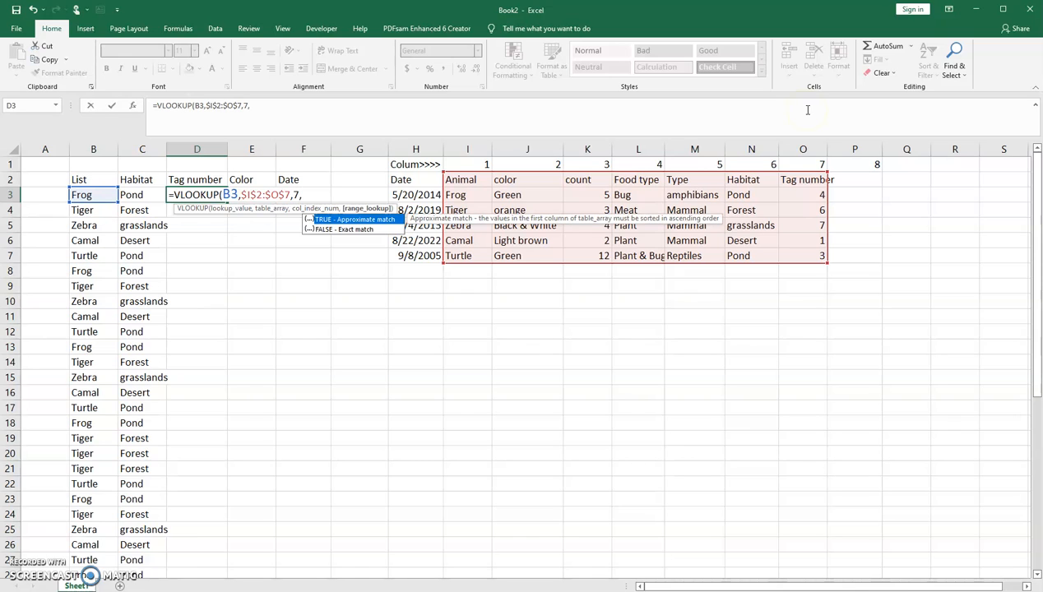
pyautogui.doubleClick(361, 229)
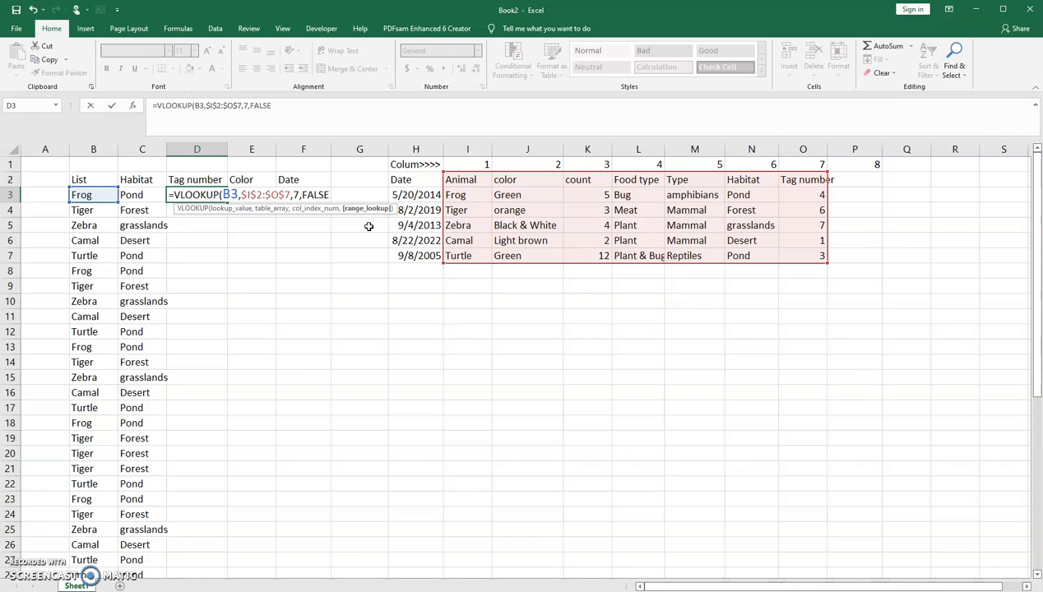
pyautogui.write(')')
pyautogui.press('Return')
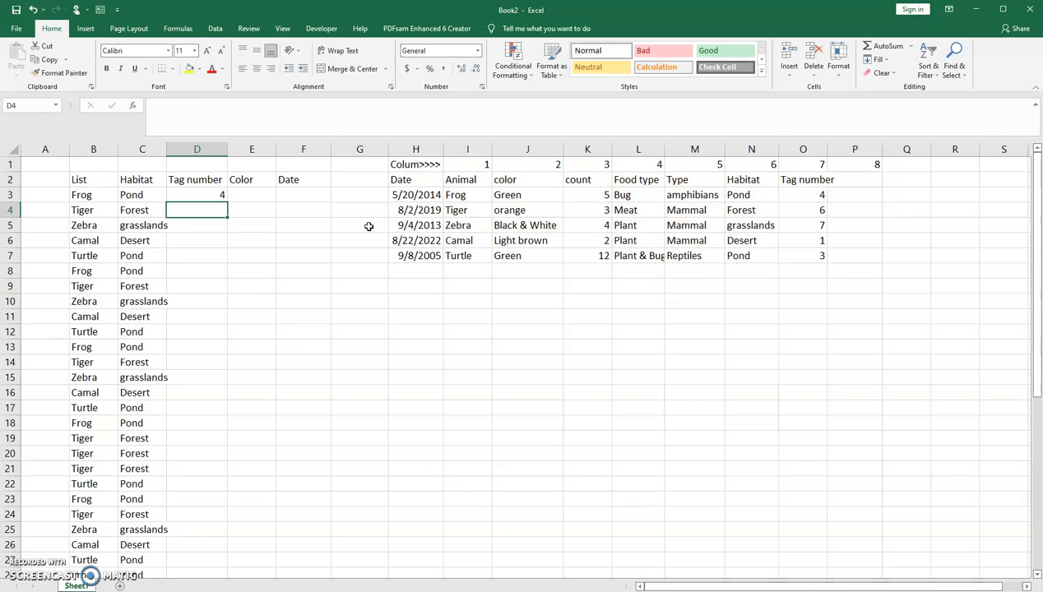
pyautogui.click(189, 195)
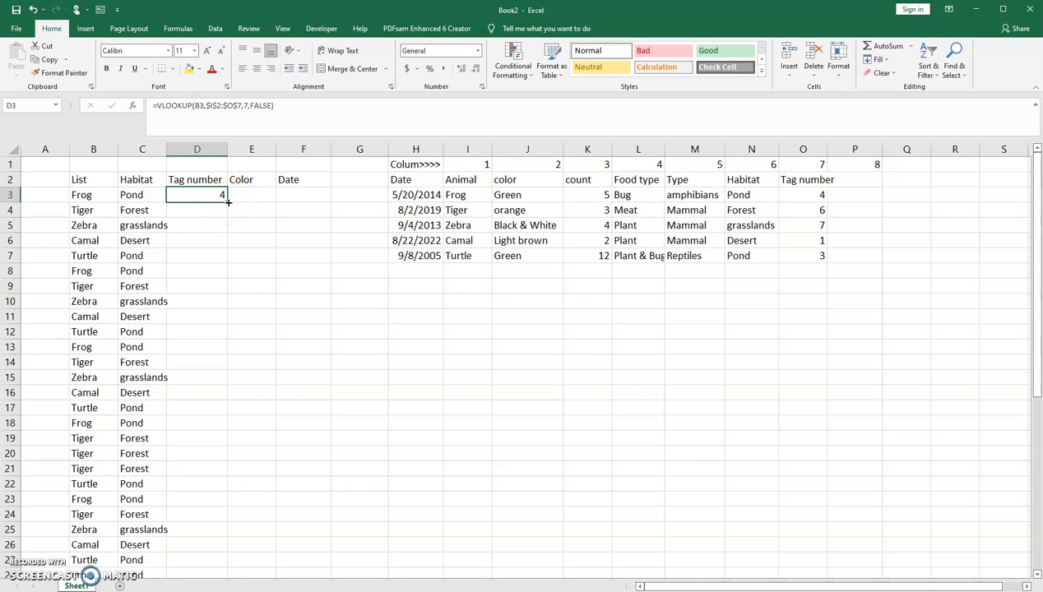
pyautogui.doubleClick(228, 202)
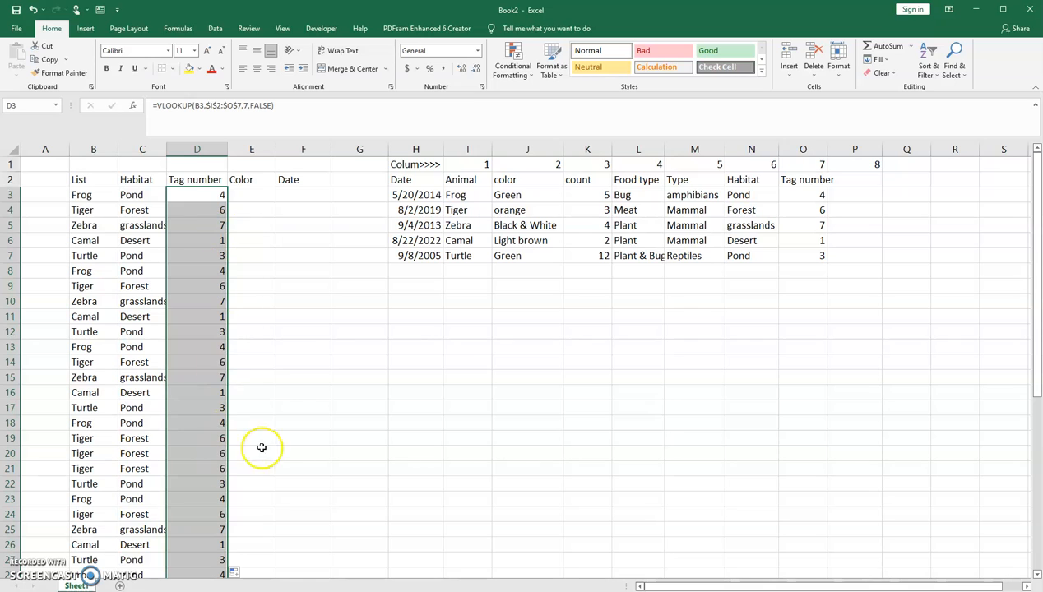
# Start a VLOOKUP formula in Color cell E3 with lookup value B3 and the absolute table array $I$2:$O$7.
pyautogui.click(269, 194)
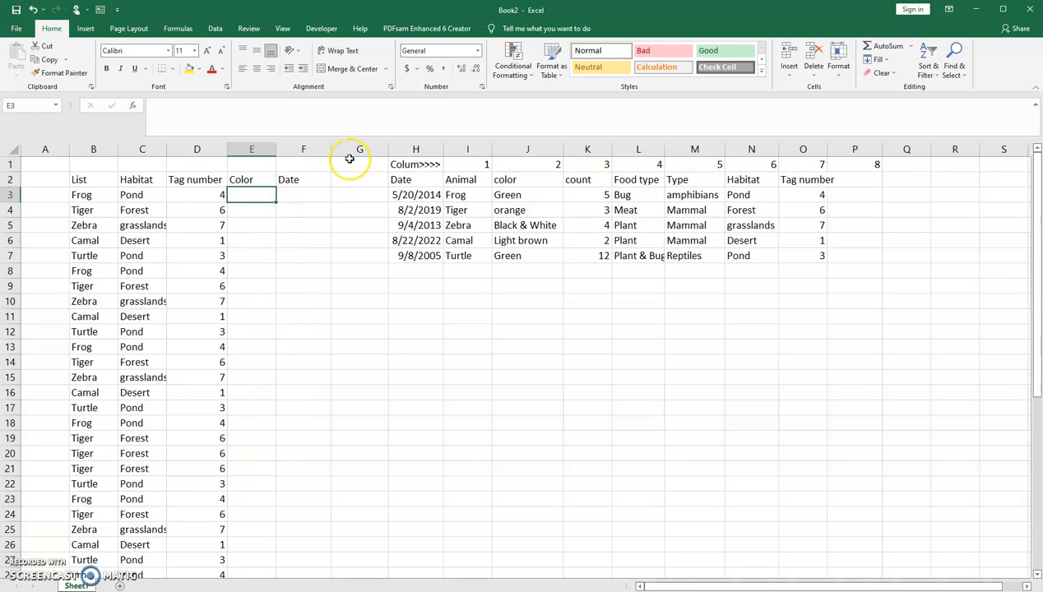
pyautogui.write('=vl')
pyautogui.press('Tab')
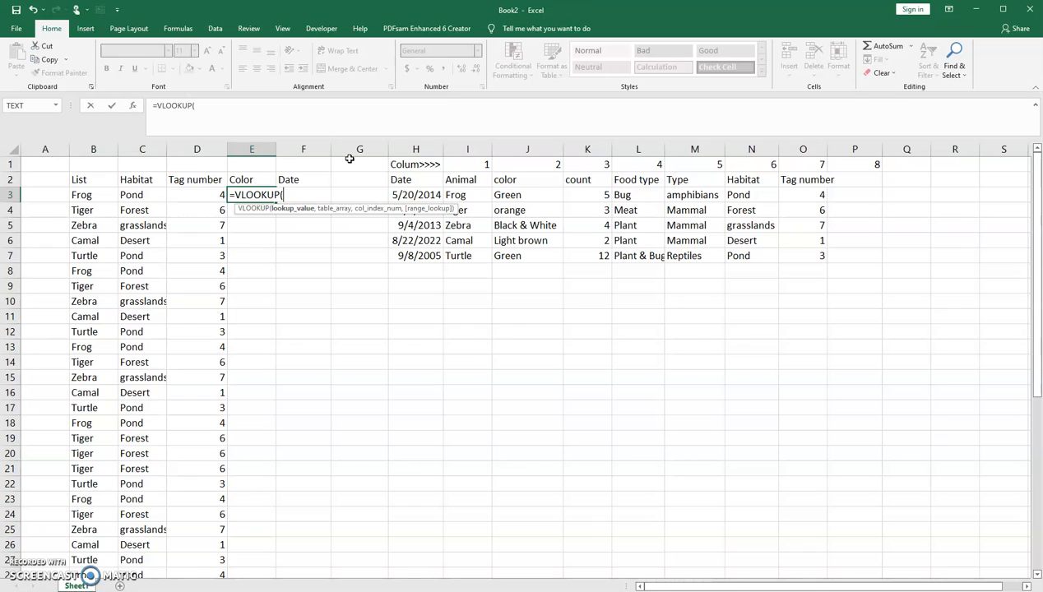
pyautogui.click(87, 198)
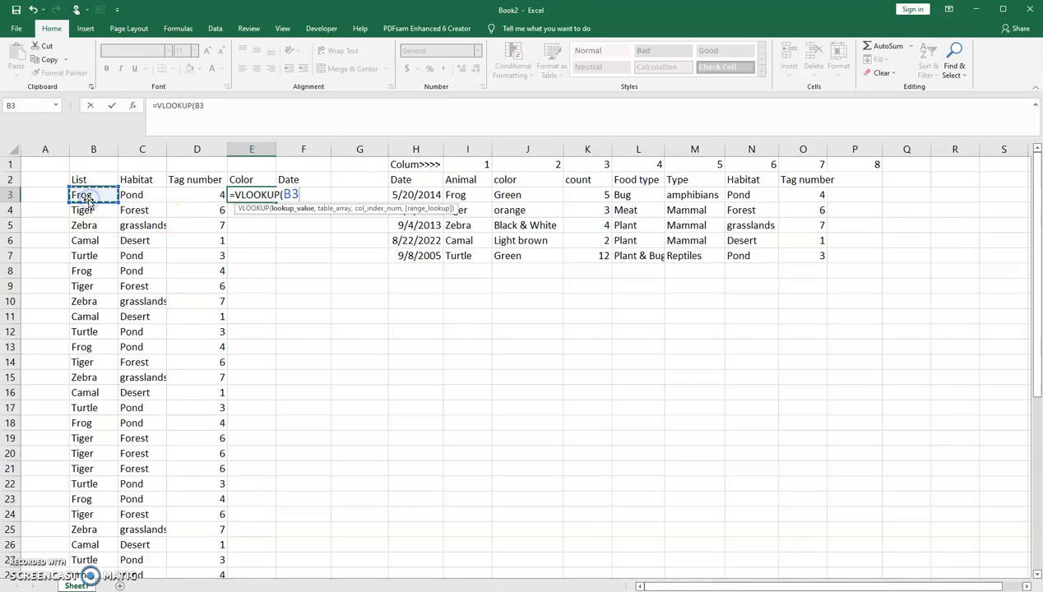
pyautogui.write(',')
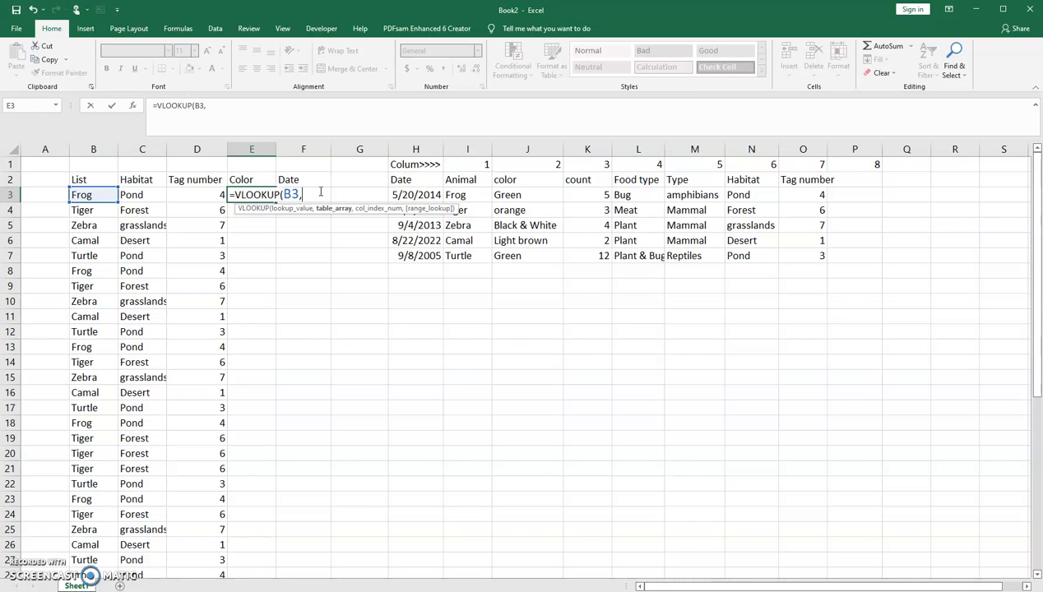
pyautogui.moveTo(484, 176); pyautogui.dragTo(799, 249)
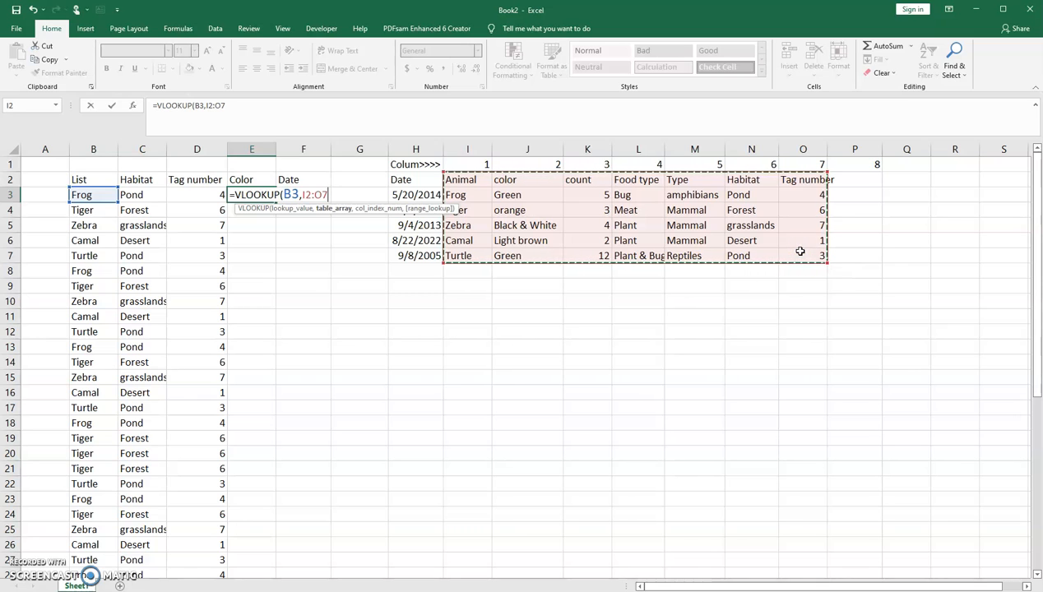
pyautogui.press('F4')
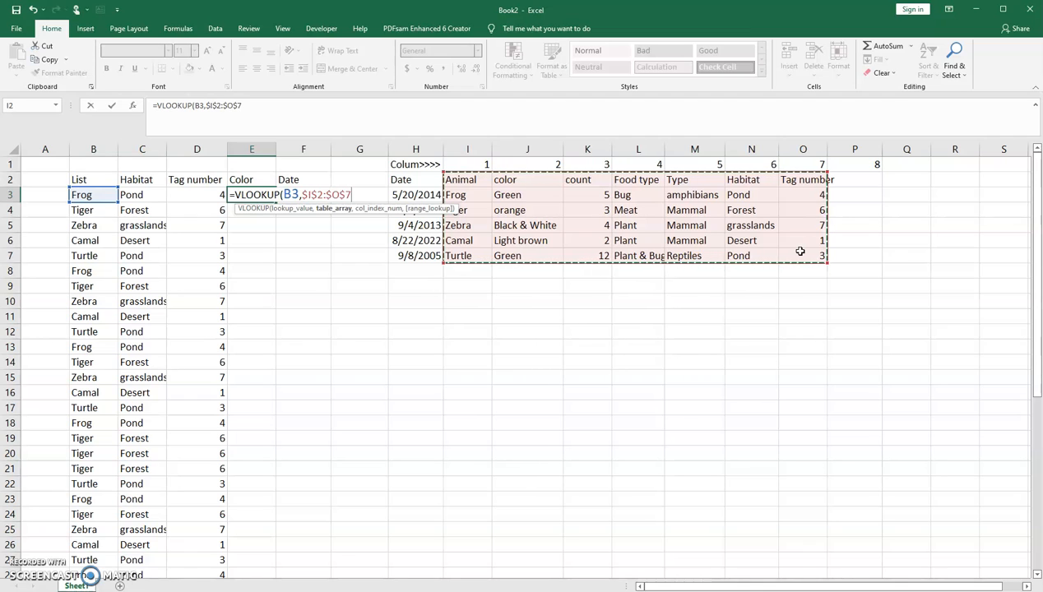
# Complete the E3 formula with column index 2 and exact match (FALSE), and fill it down the Color column.
pyautogui.write(',2')
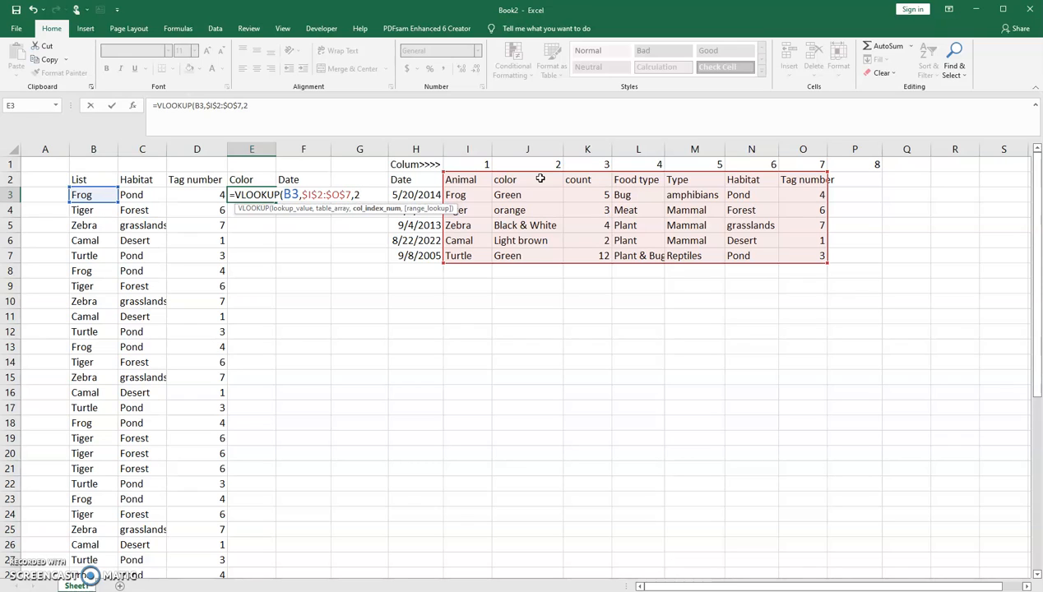
pyautogui.write(',f')
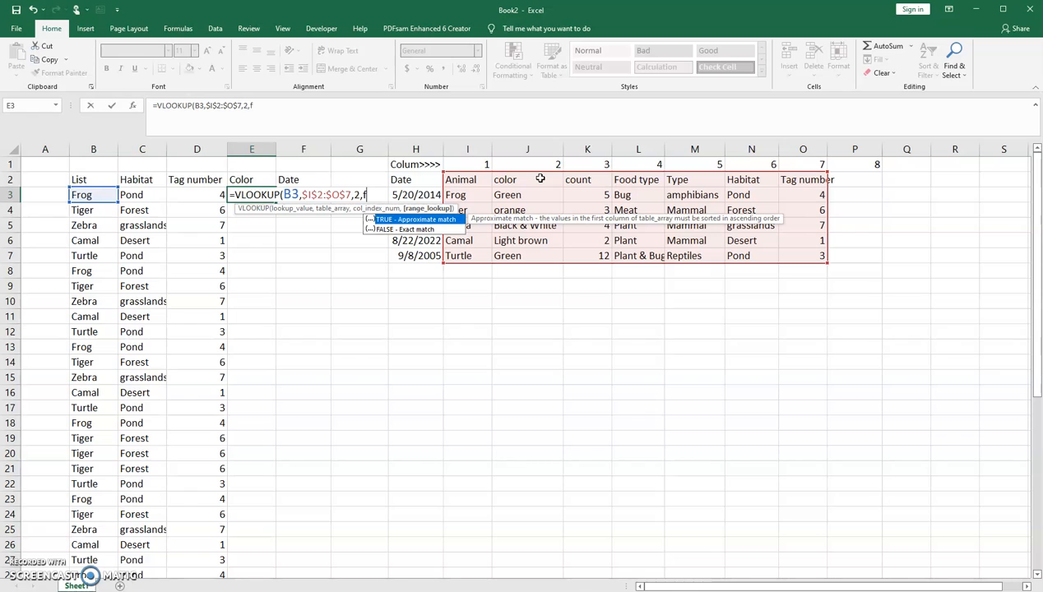
pyautogui.doubleClick(416, 229)
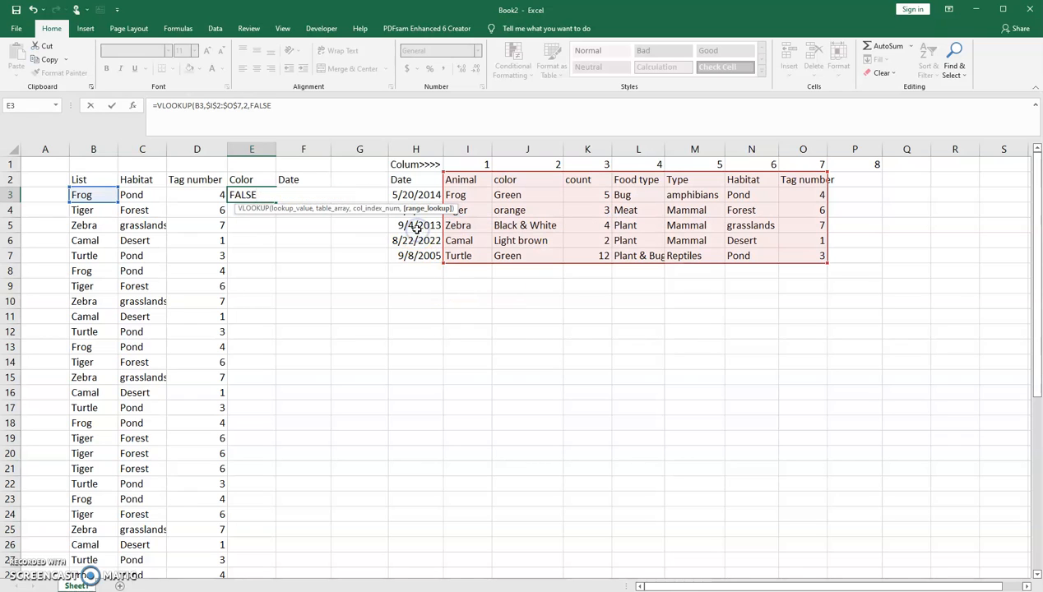
pyautogui.write(')')
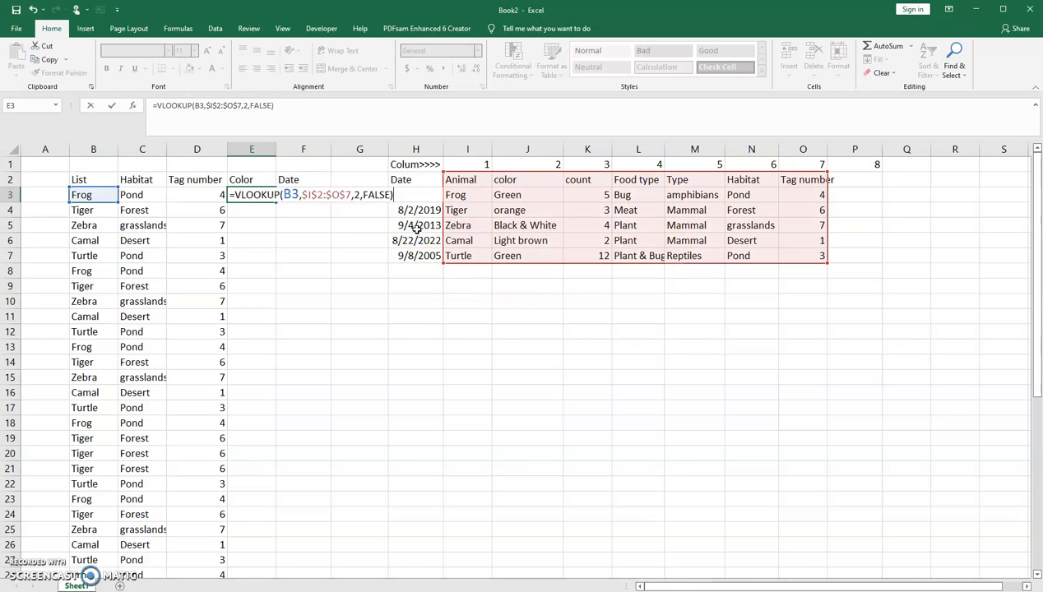
pyautogui.press('Return')
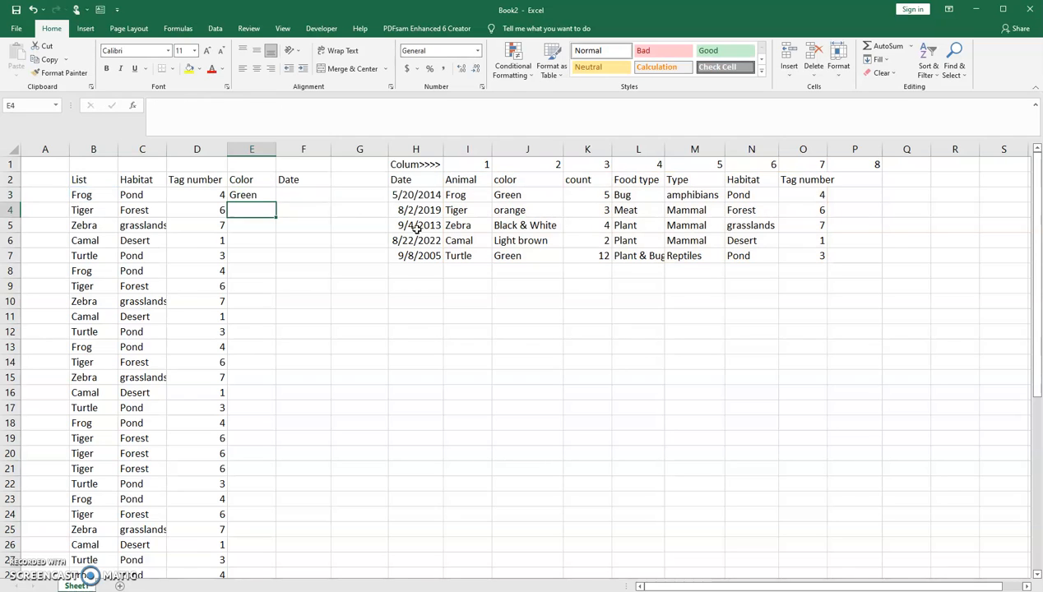
pyautogui.click(254, 195)
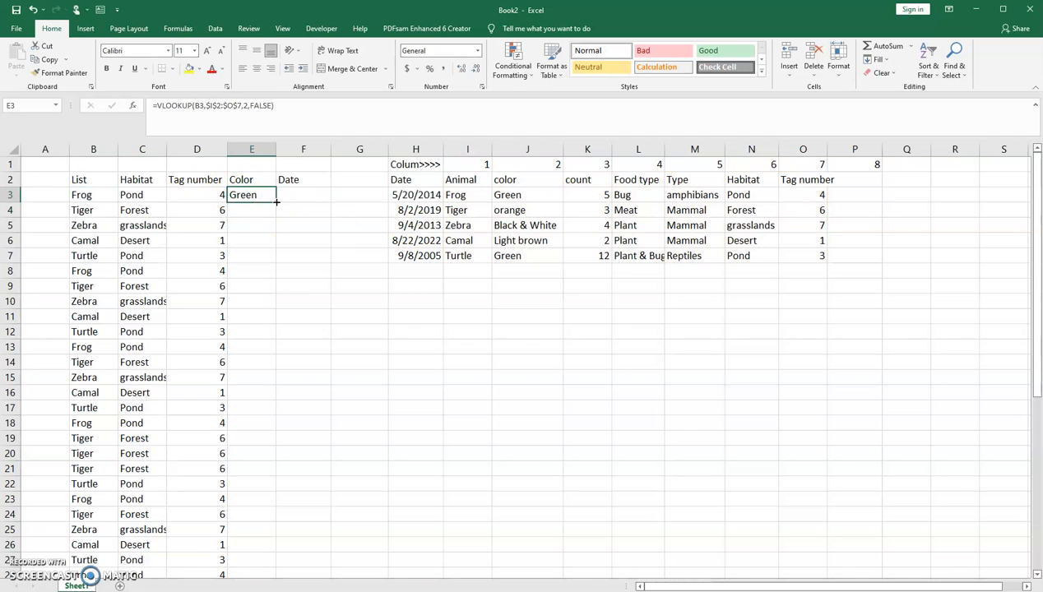
pyautogui.moveTo(276, 201); pyautogui.dragTo(306, 540)
pyautogui.scroll(7, 370, 467)
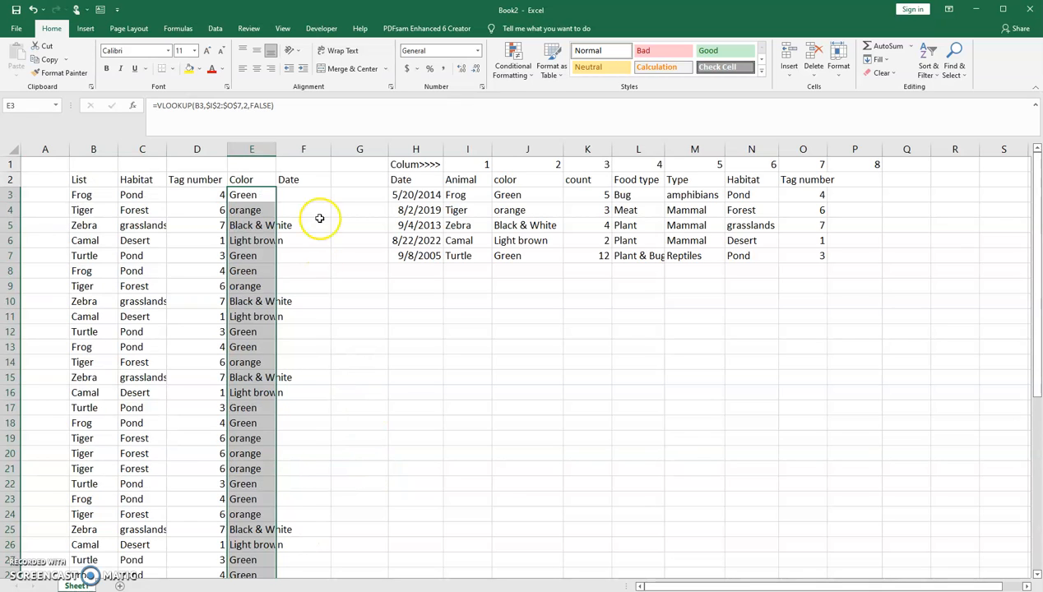
# Start a VLOOKUP formula in Date cell F3.
pyautogui.click(315, 193)
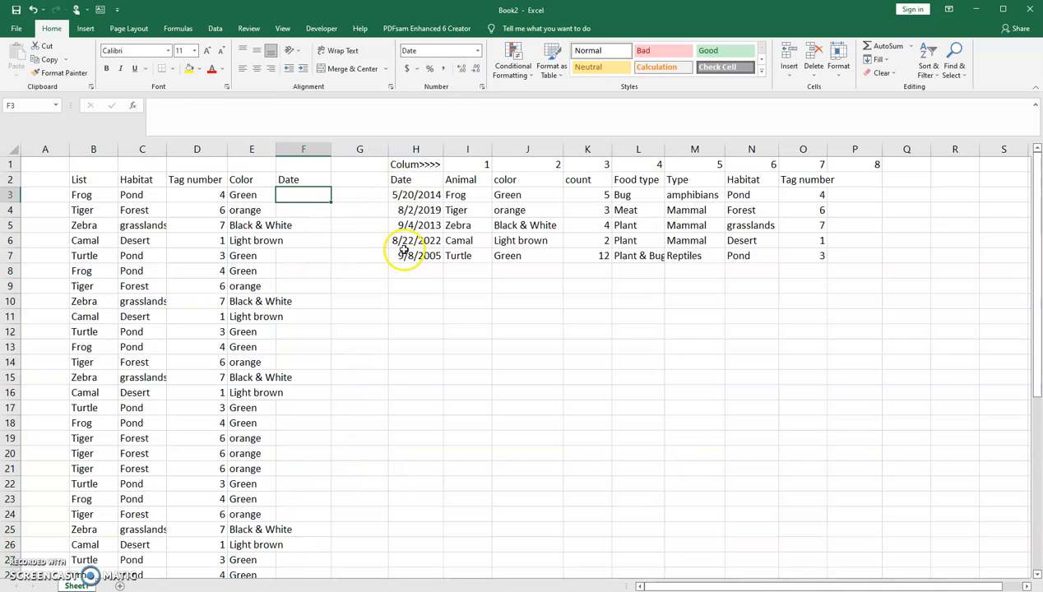
pyautogui.write('=')
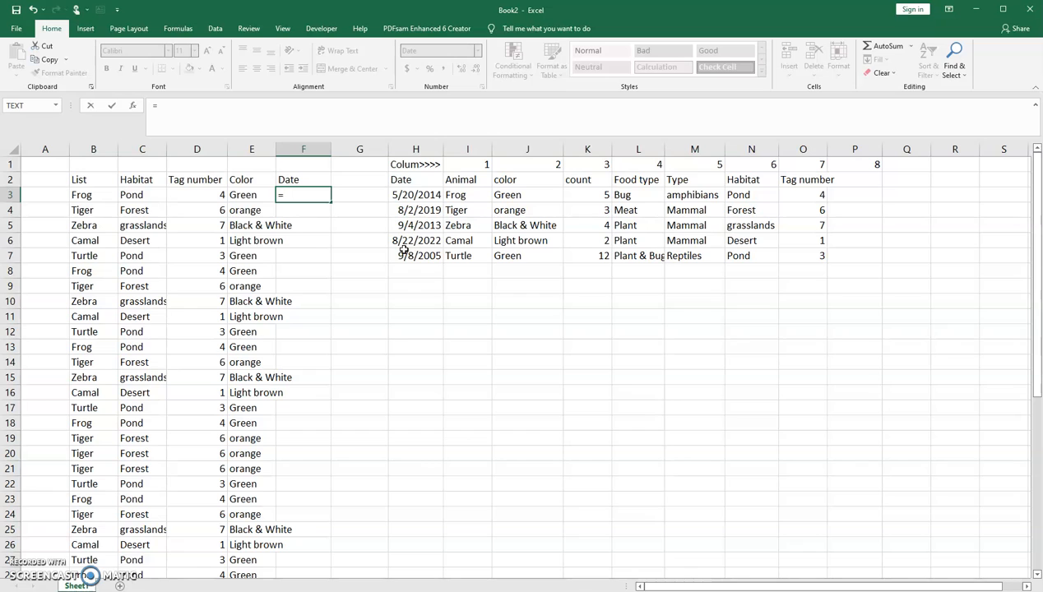
pyautogui.write('vl')
pyautogui.press('Tab')
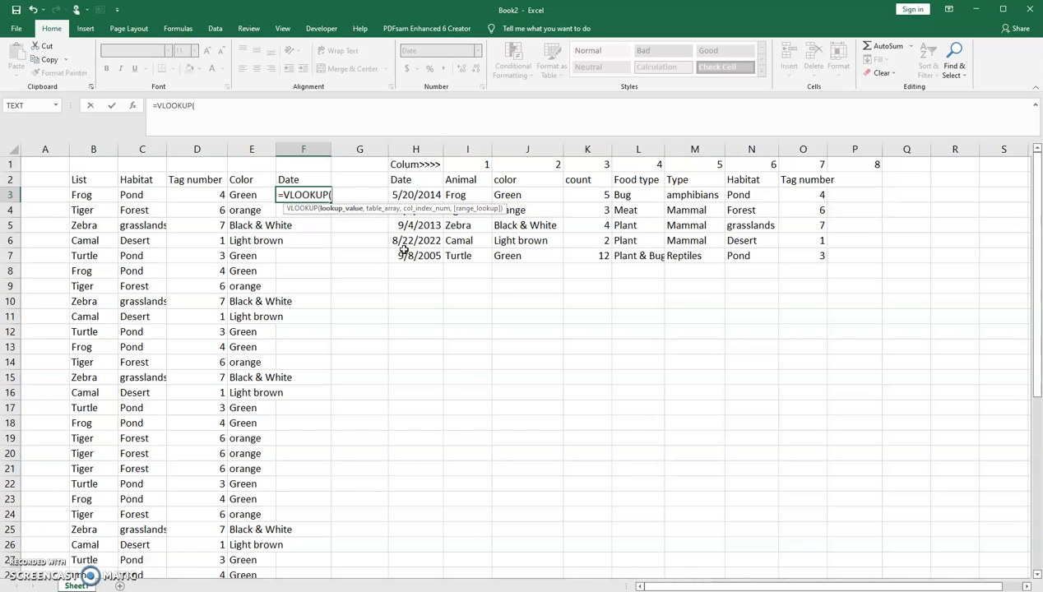
pyautogui.moveTo(435, 182); pyautogui.dragTo(789, 251)
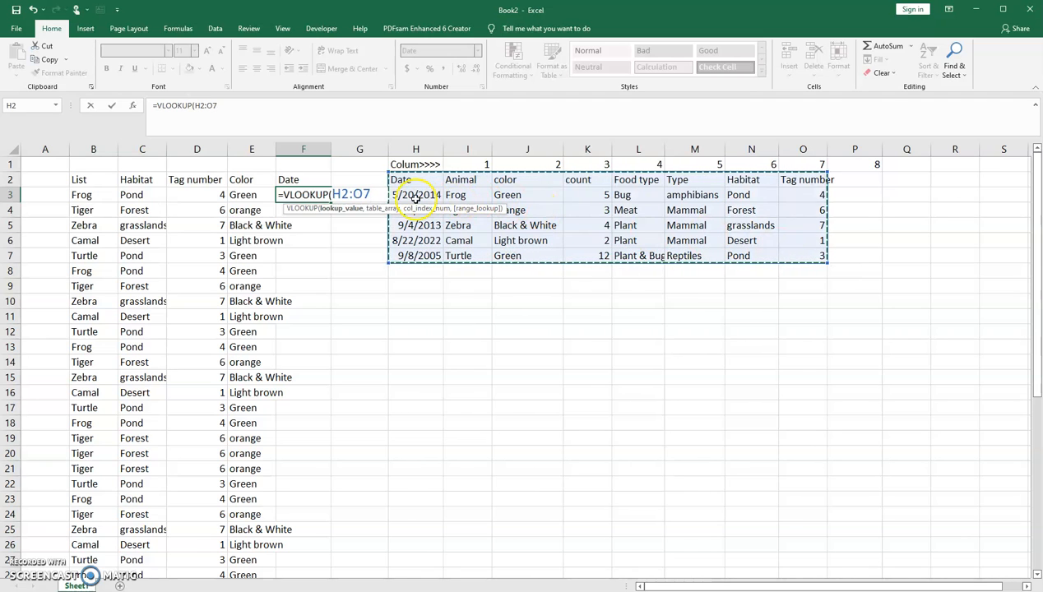
pyautogui.press('BackSpace')
pyautogui.press('BackSpace')
pyautogui.press('BackSpace')
pyautogui.press('BackSpace')
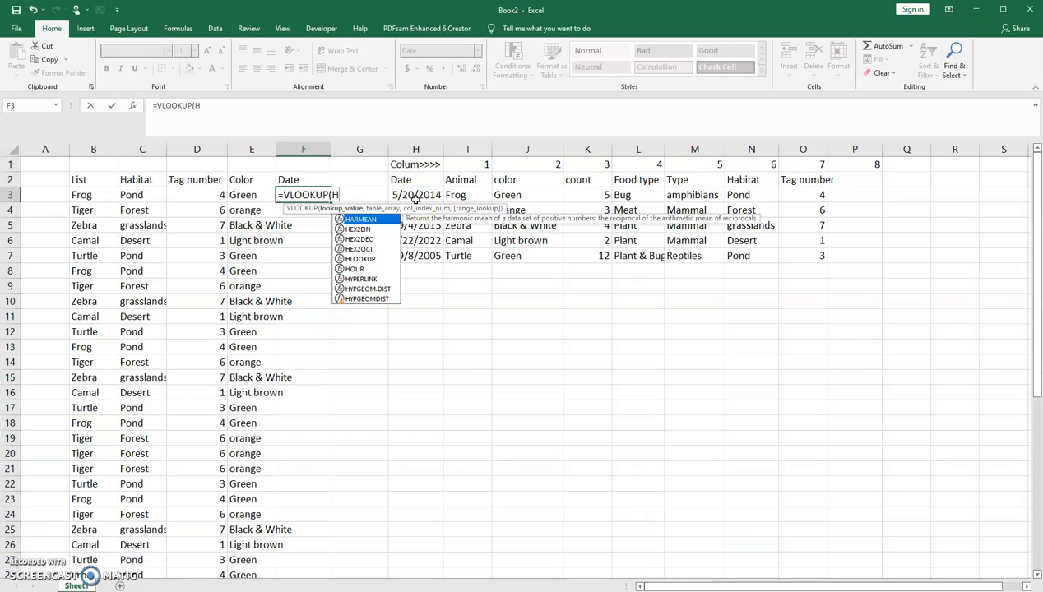
pyautogui.press('BackSpace')
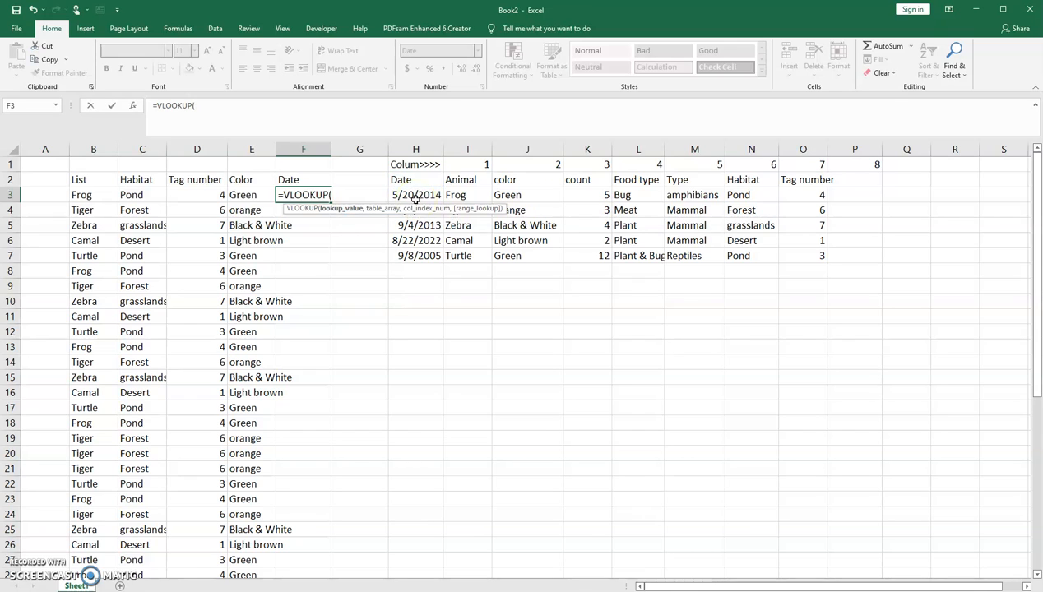
# Give the F3 formula lookup value B3, absolute table array $H$2:$O$7, column index 1 and exact match (FALSE).
pyautogui.click(86, 197)
pyautogui.write(',')
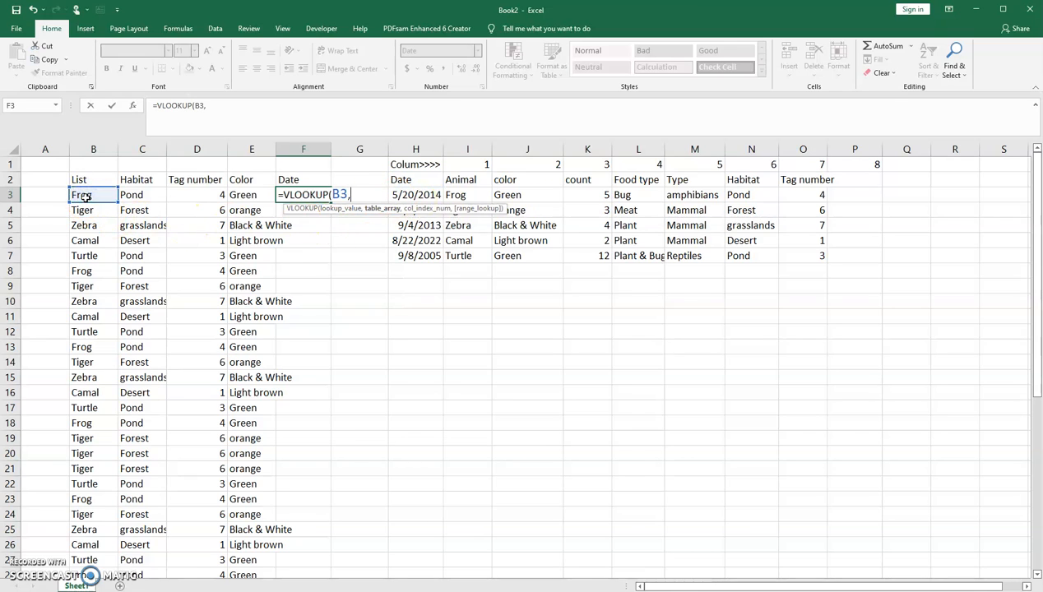
pyautogui.moveTo(428, 181); pyautogui.dragTo(791, 250)
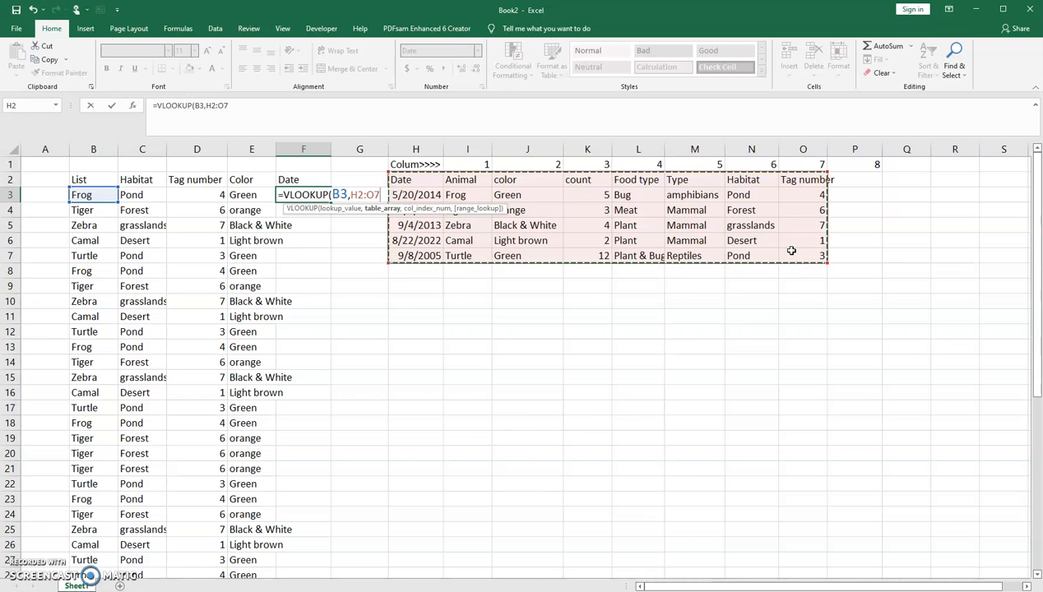
pyautogui.press('F4')
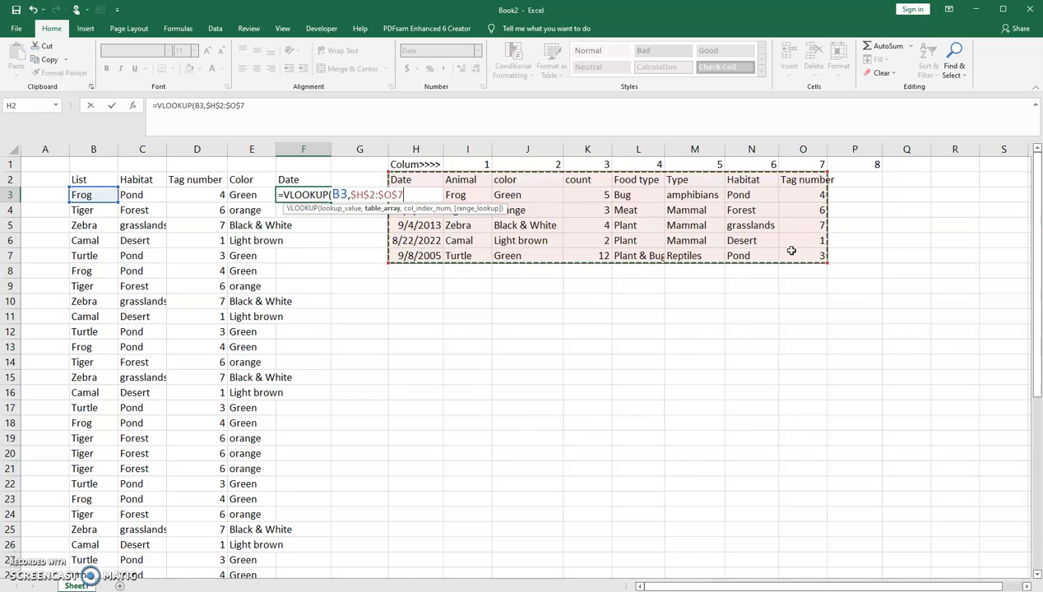
pyautogui.write(',1,')
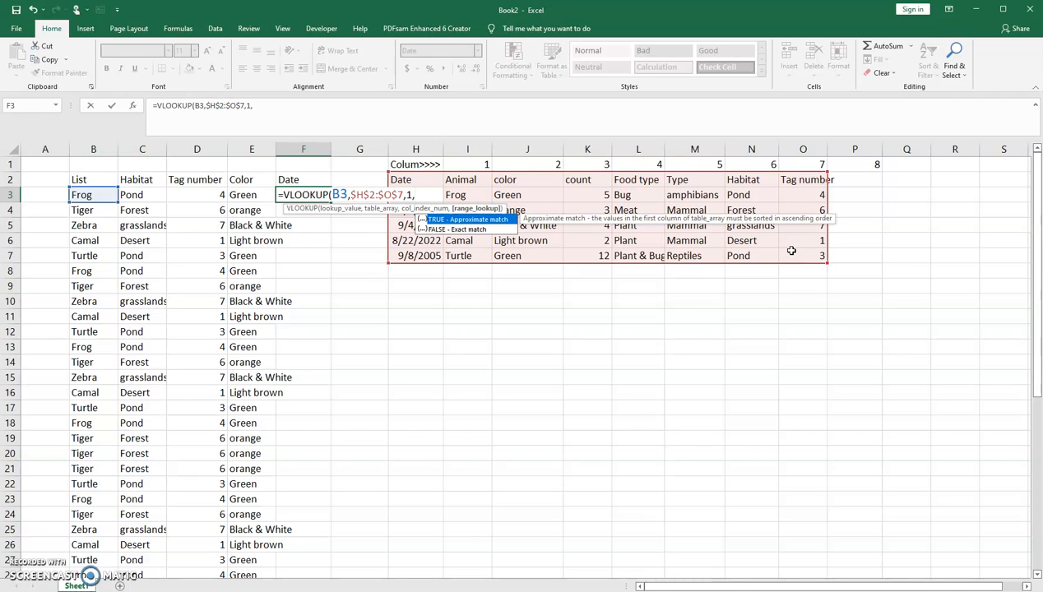
pyautogui.doubleClick(484, 229)
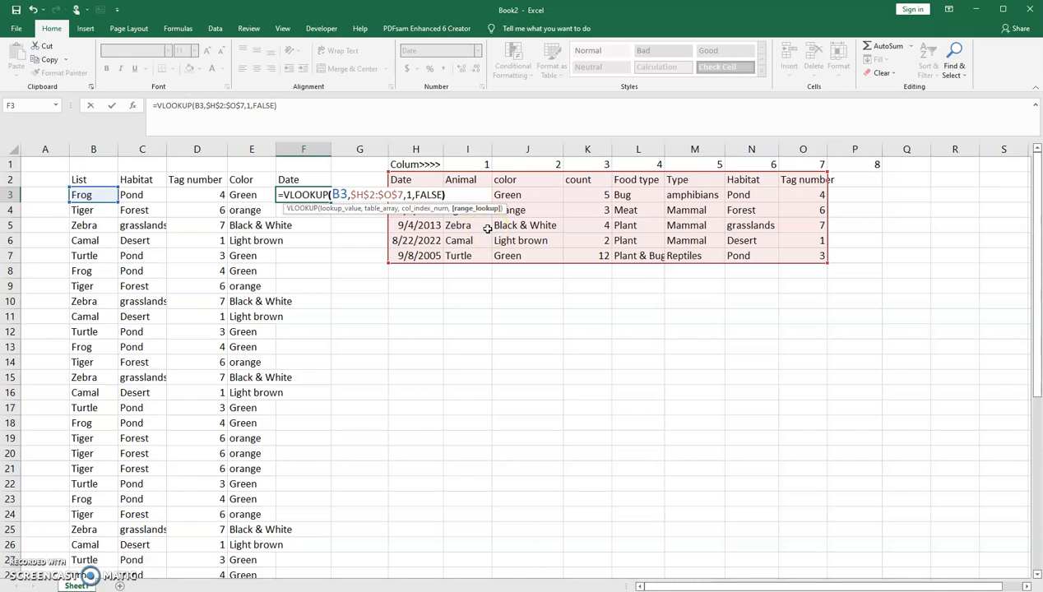
pyautogui.write(')')
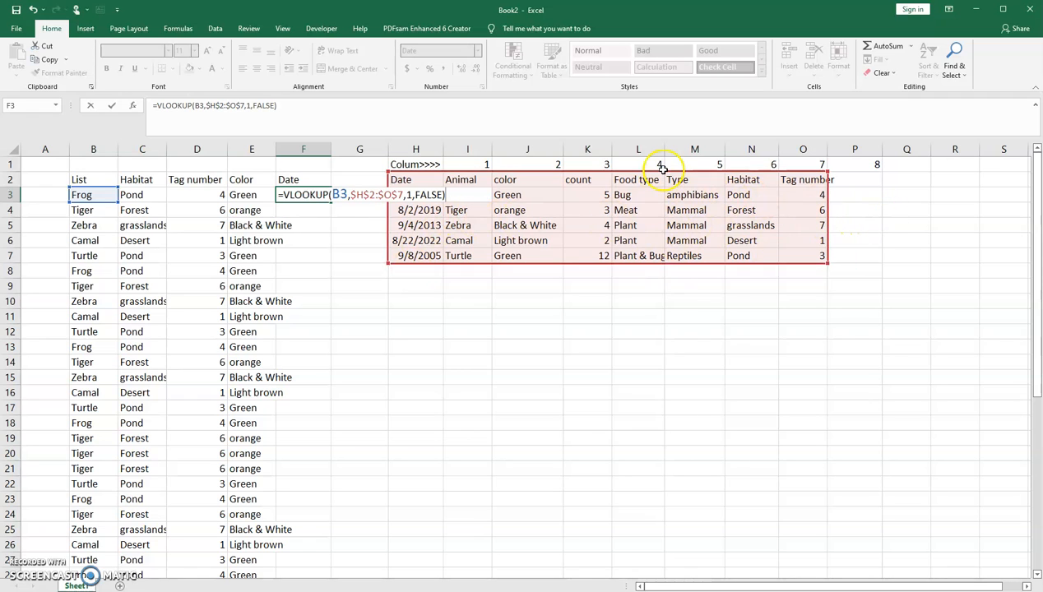
# Shift the F3 formula's table array to $I$2:$P$7 and set its column index to 8.
pyautogui.moveTo(663, 174); pyautogui.dragTo(705, 176)
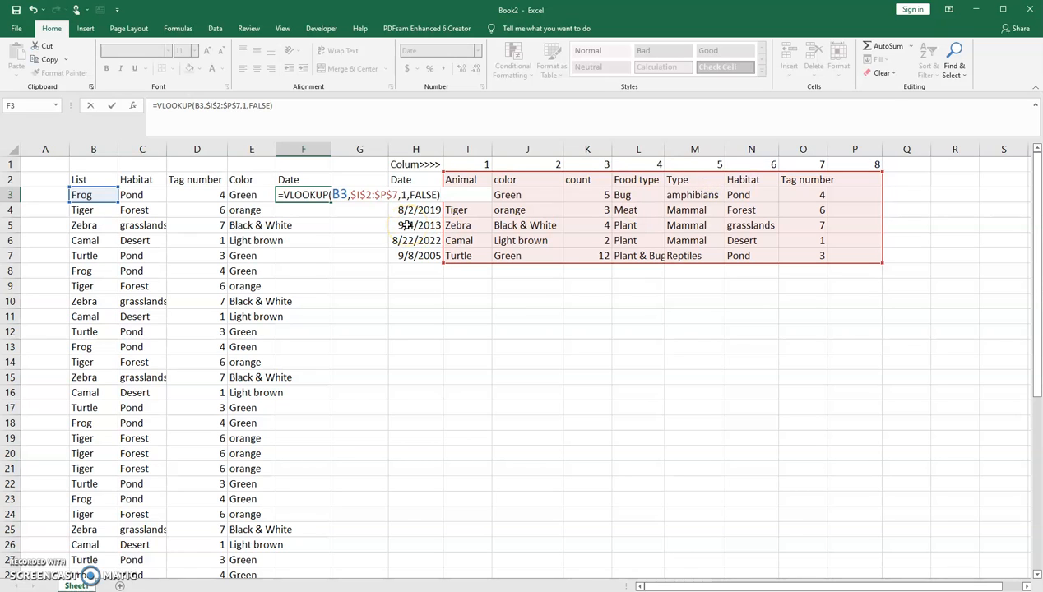
pyautogui.press('Return')
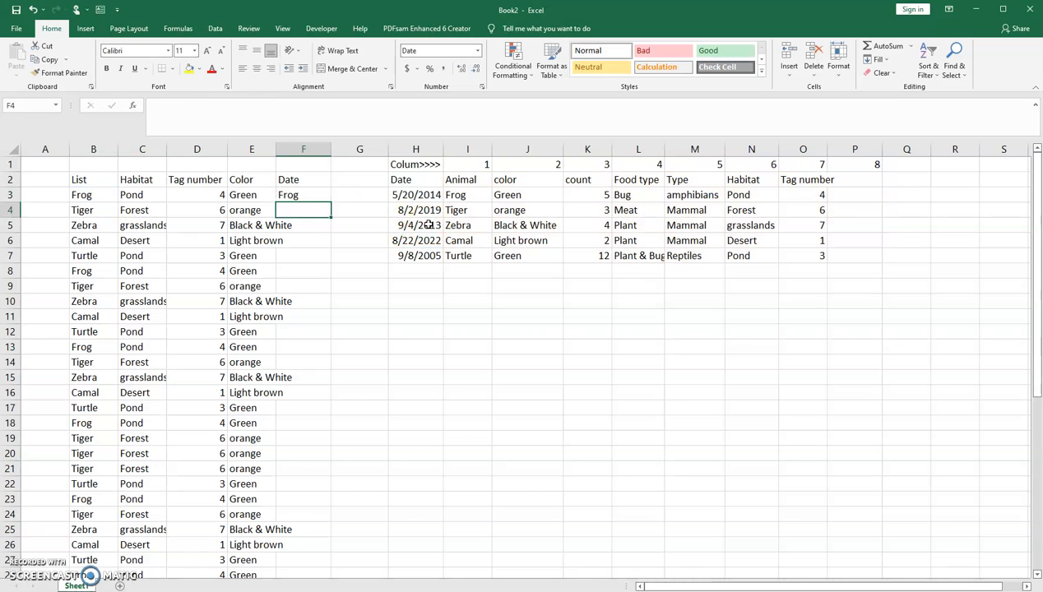
pyautogui.click(286, 197)
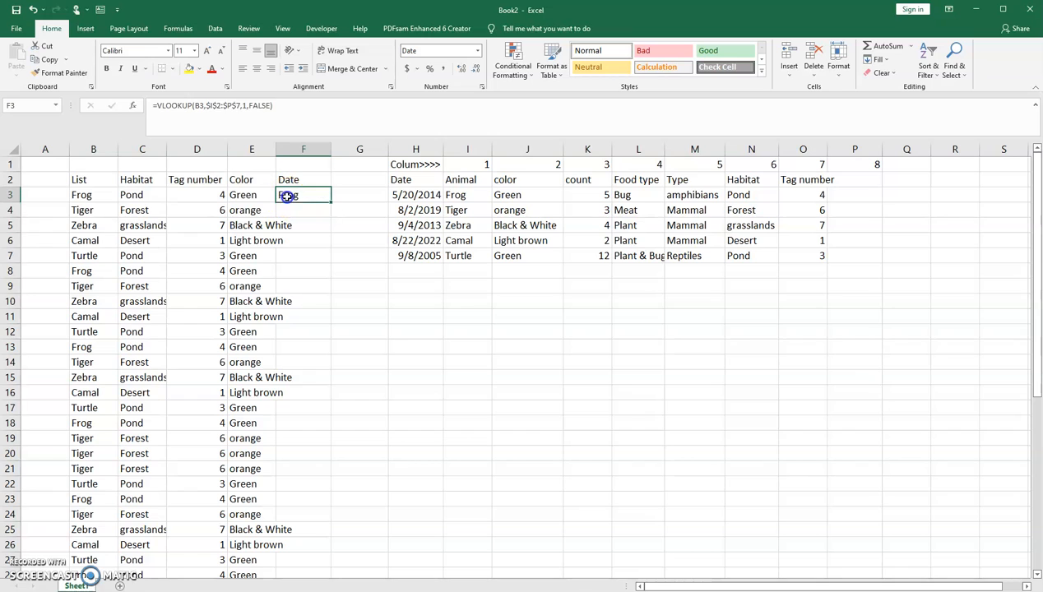
pyautogui.doubleClick(290, 195)
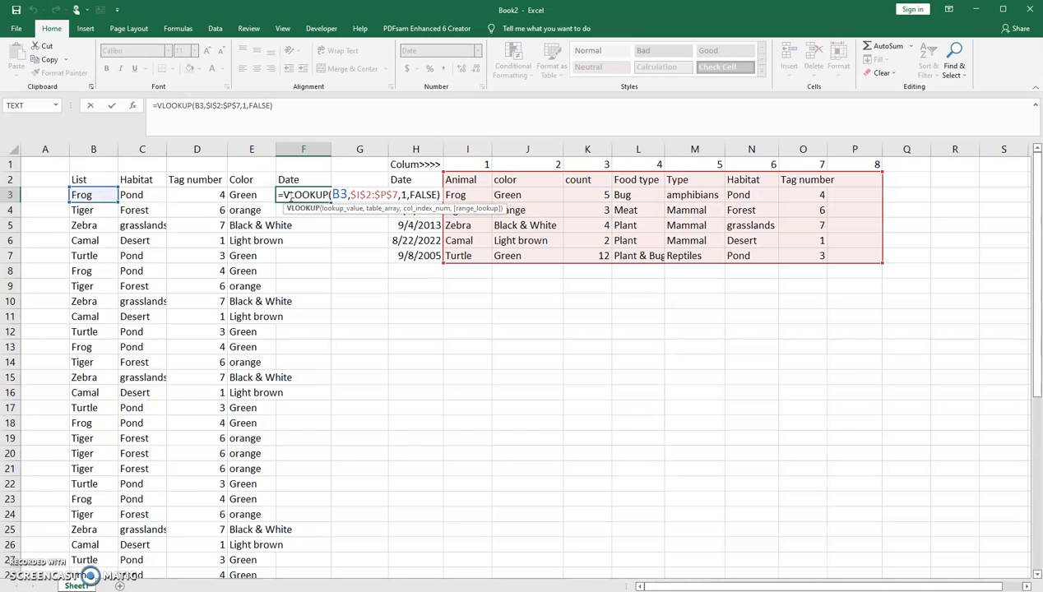
pyautogui.click(407, 195)
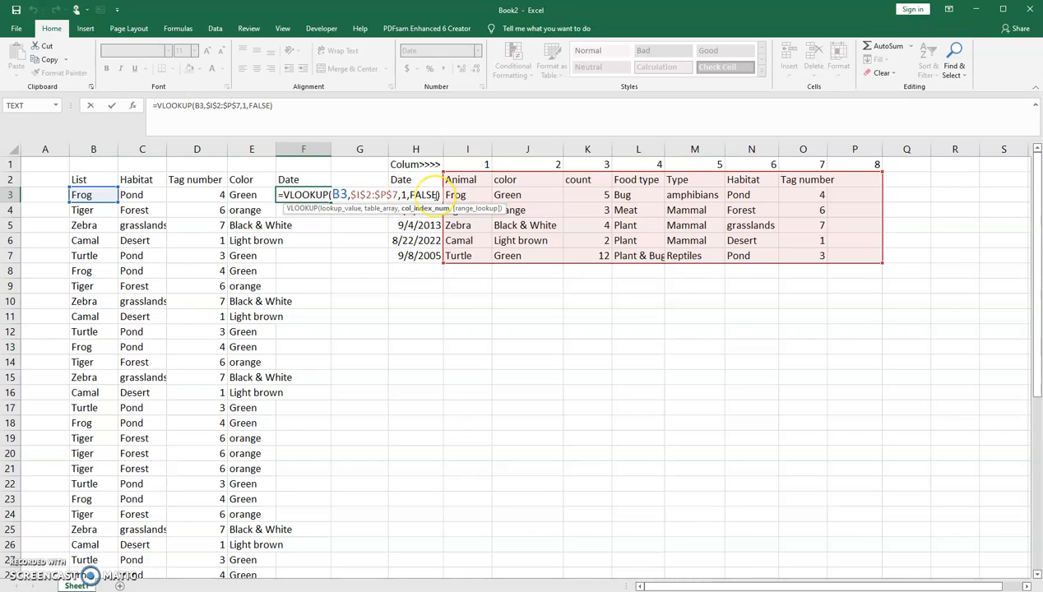
pyautogui.press('BackSpace')
pyautogui.write('8')
pyautogui.press('Return')
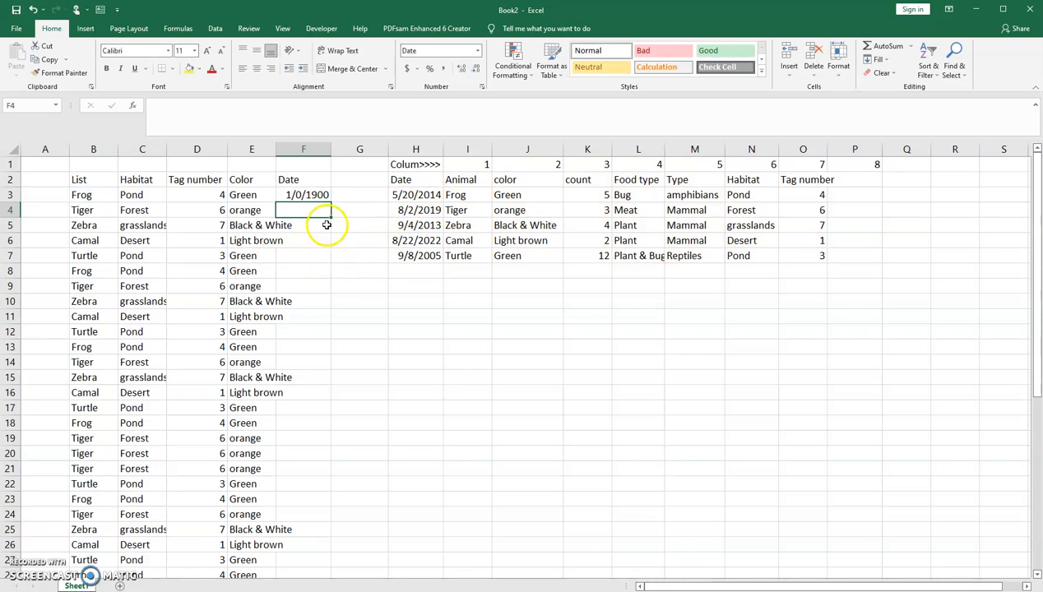
# Copy the reference table's Date column H2:H7 into the empty column 8, starting at cell P2.
pyautogui.click(320, 195)
pyautogui.moveTo(431, 194); pyautogui.dragTo(426, 227)
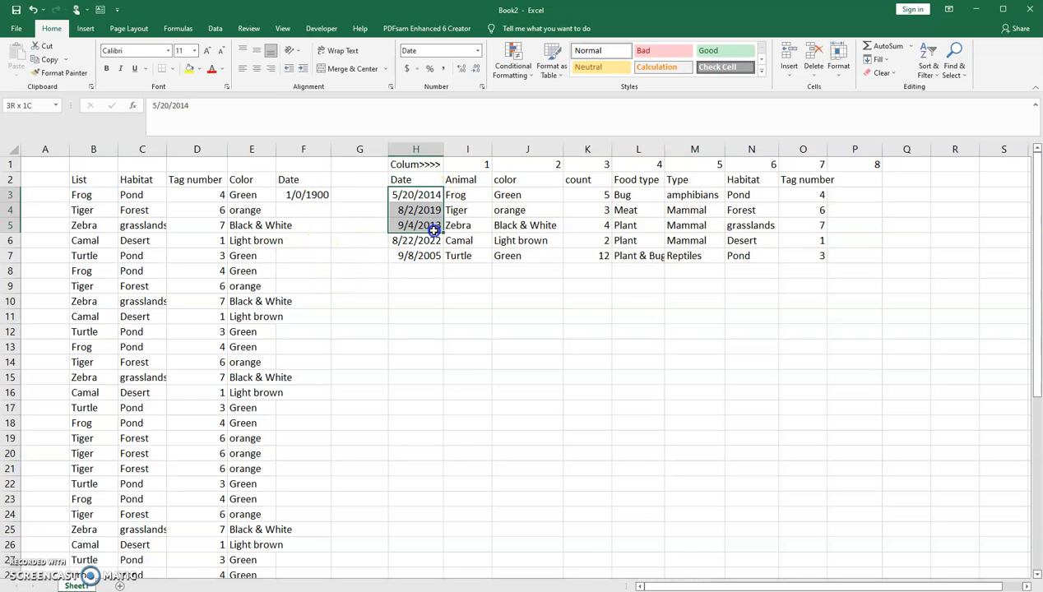
pyautogui.moveTo(423, 181); pyautogui.dragTo(422, 256)
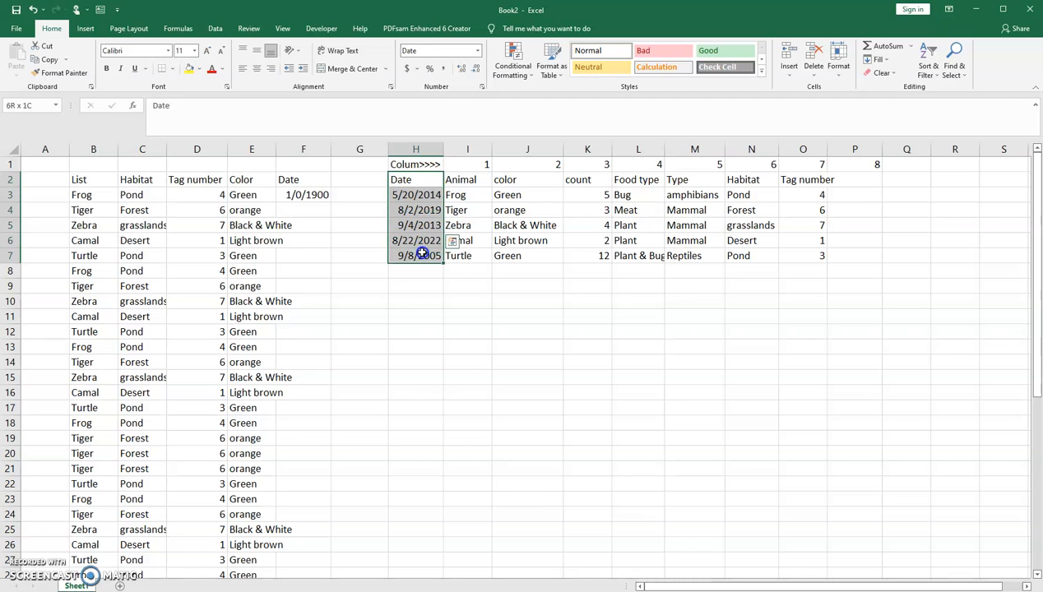
pyautogui.hotkey('ctrl', 'c')
pyautogui.click(840, 179)
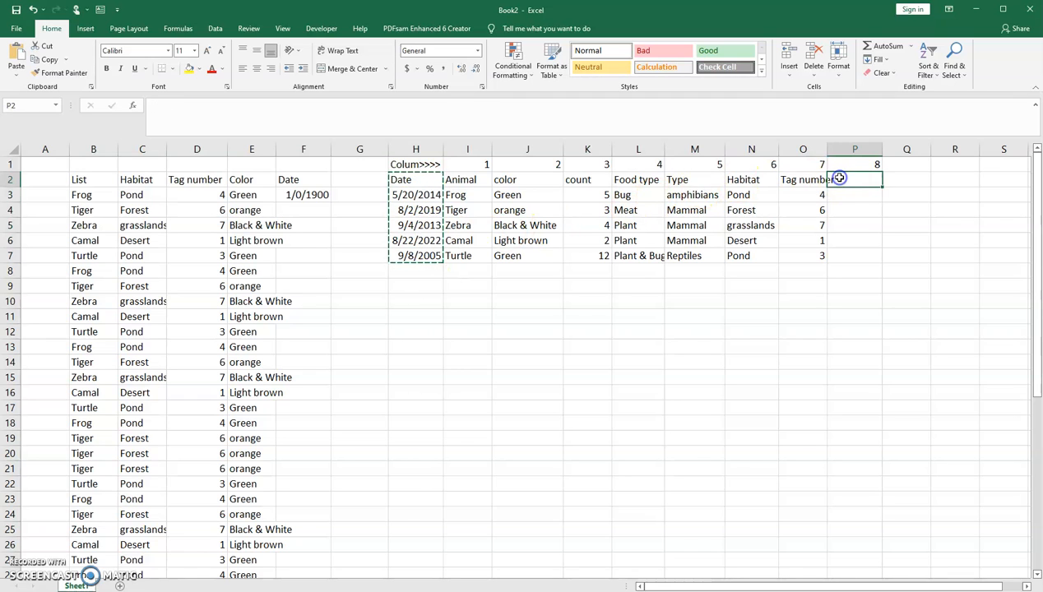
pyautogui.hotkey('ctrl', 'v')
pyautogui.press('Escape')
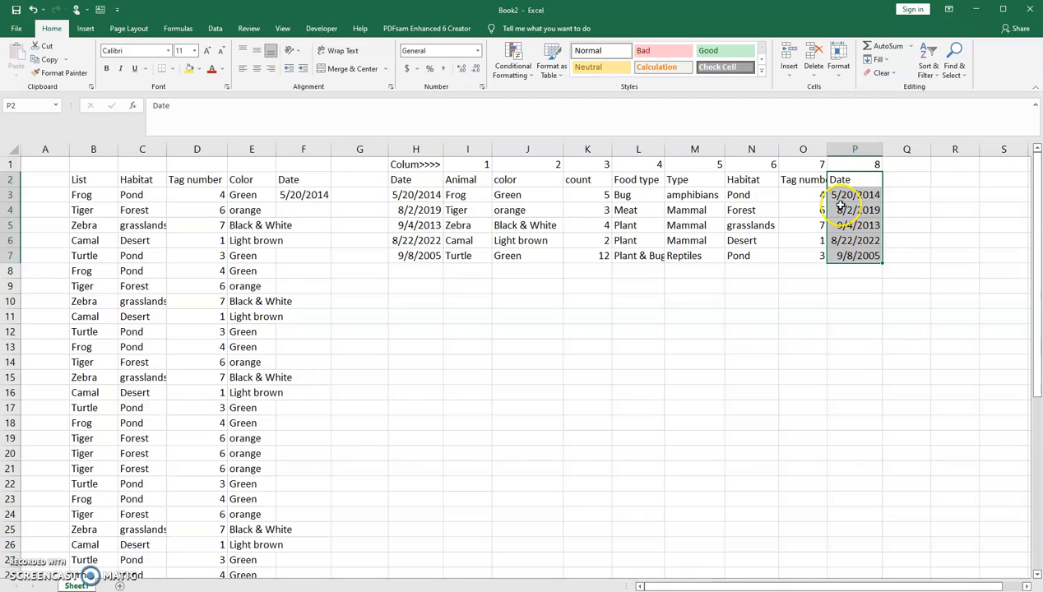
# Fill the F3 lookup formula down the Date column to the end of the animal list.
pyautogui.click(329, 195)
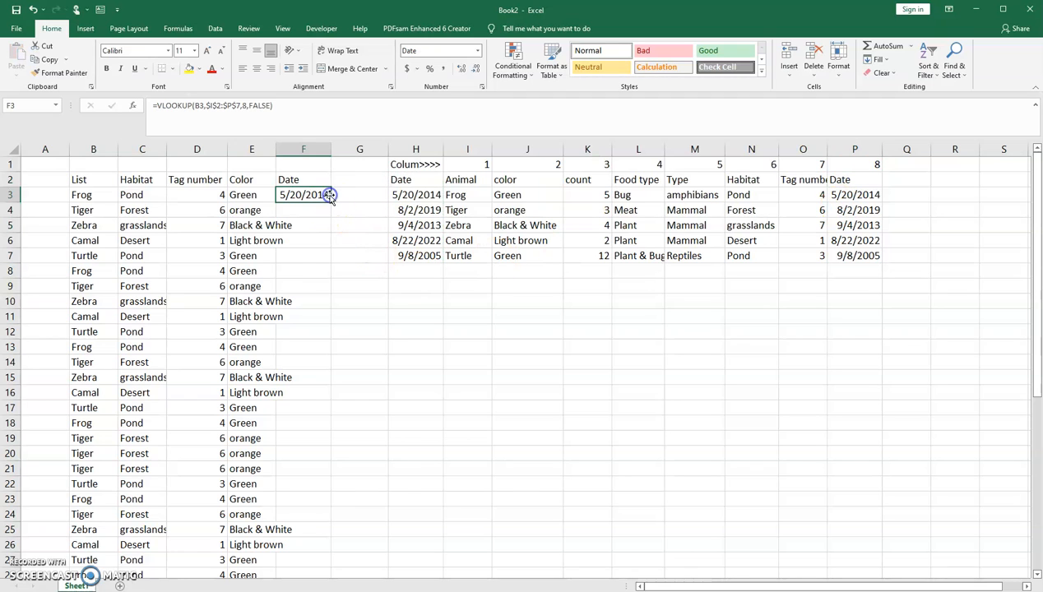
pyautogui.doubleClick(329, 202)
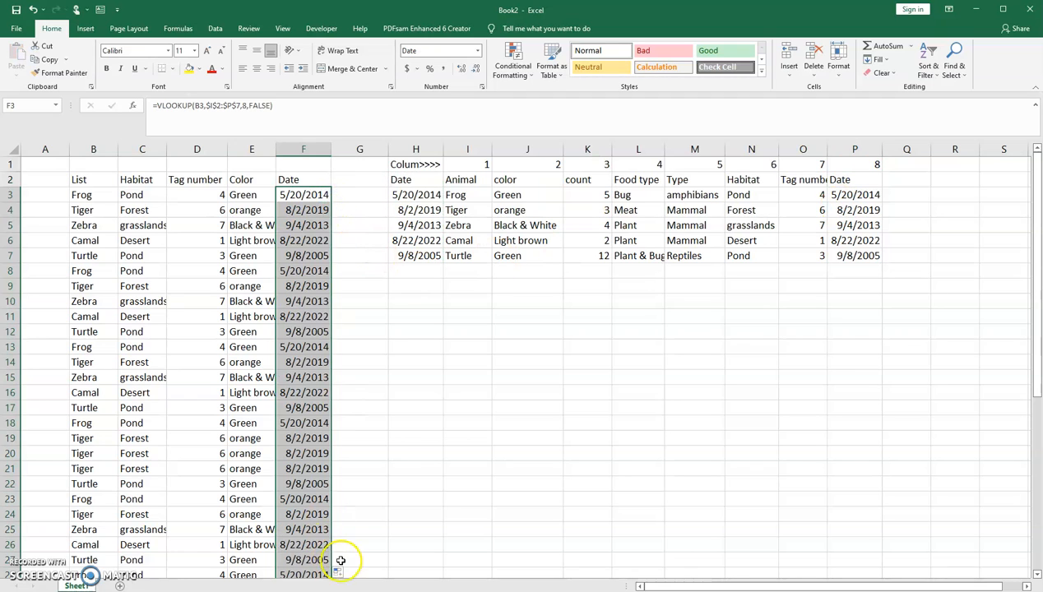
pyautogui.scroll(-6, 325, 366)
pyautogui.scroll(6, 317, 382)
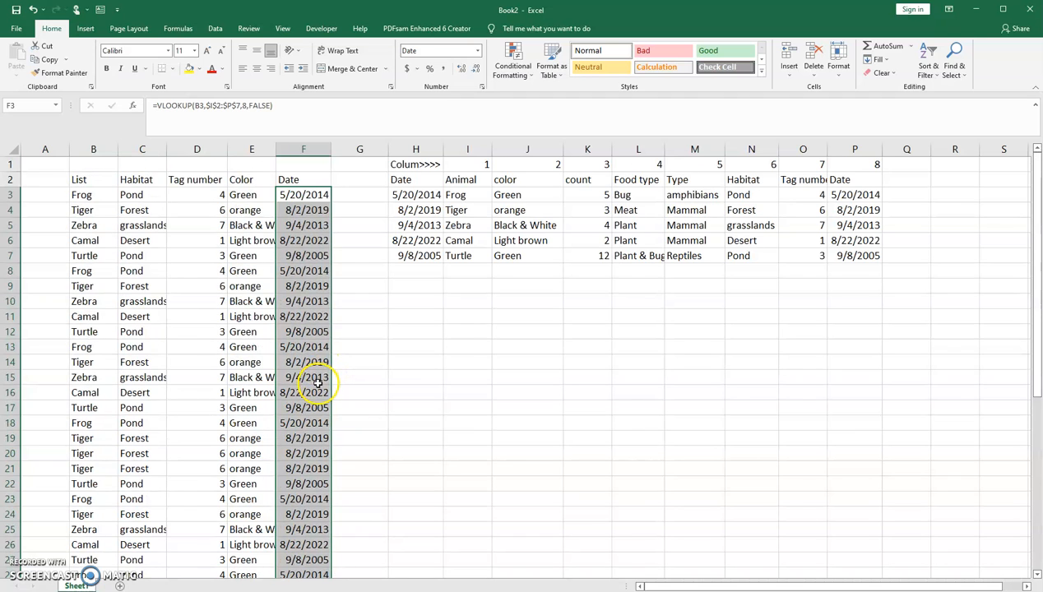
pyautogui.click(480, 336)
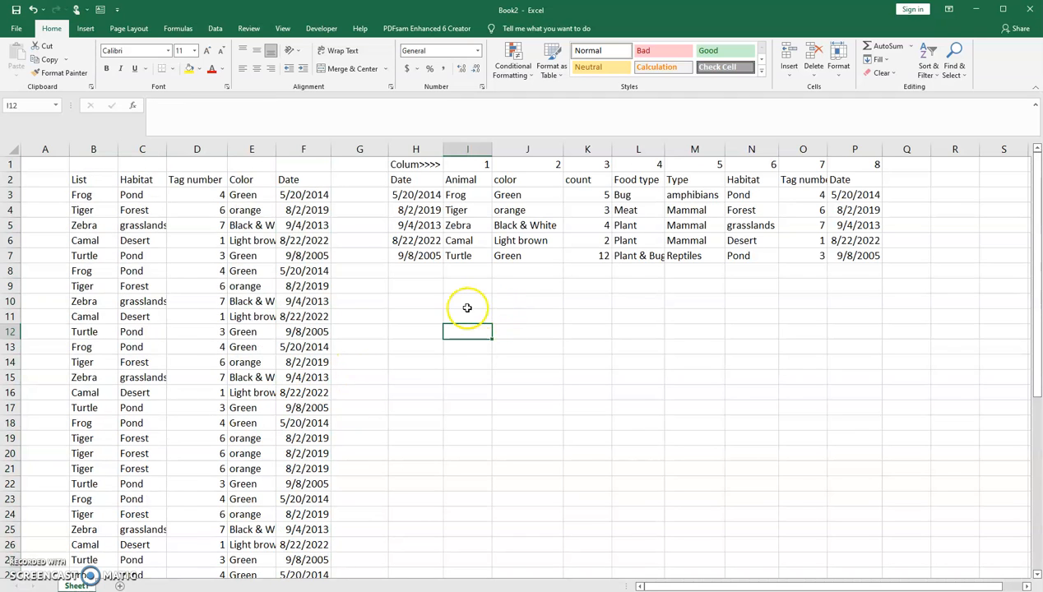
# Examine the lookup value and table array references in the Date formula in F3.
pyautogui.click(305, 200)
pyautogui.doubleClick(305, 200)
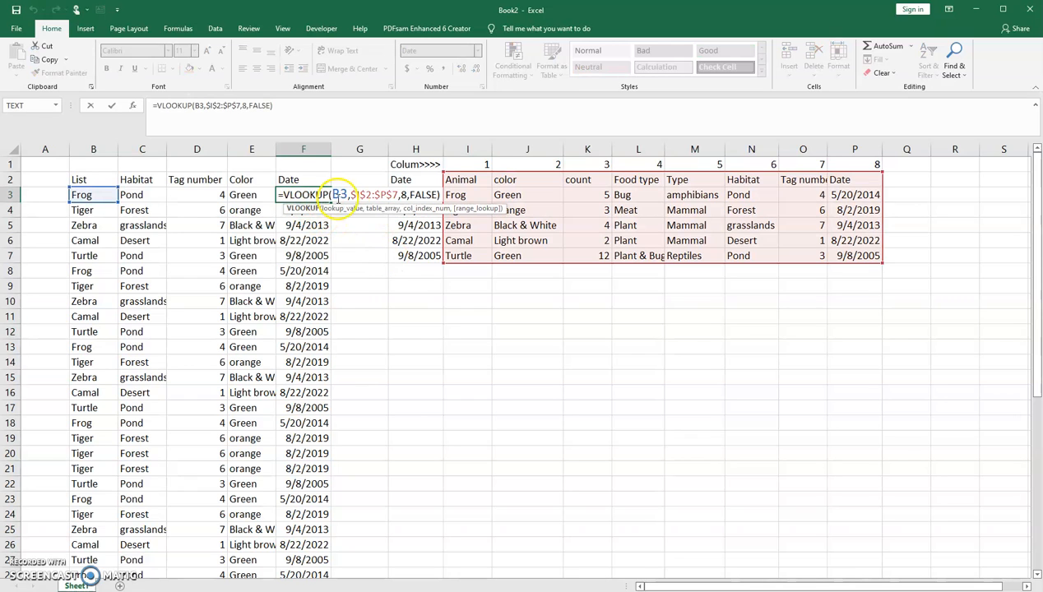
pyautogui.doubleClick(340, 196)
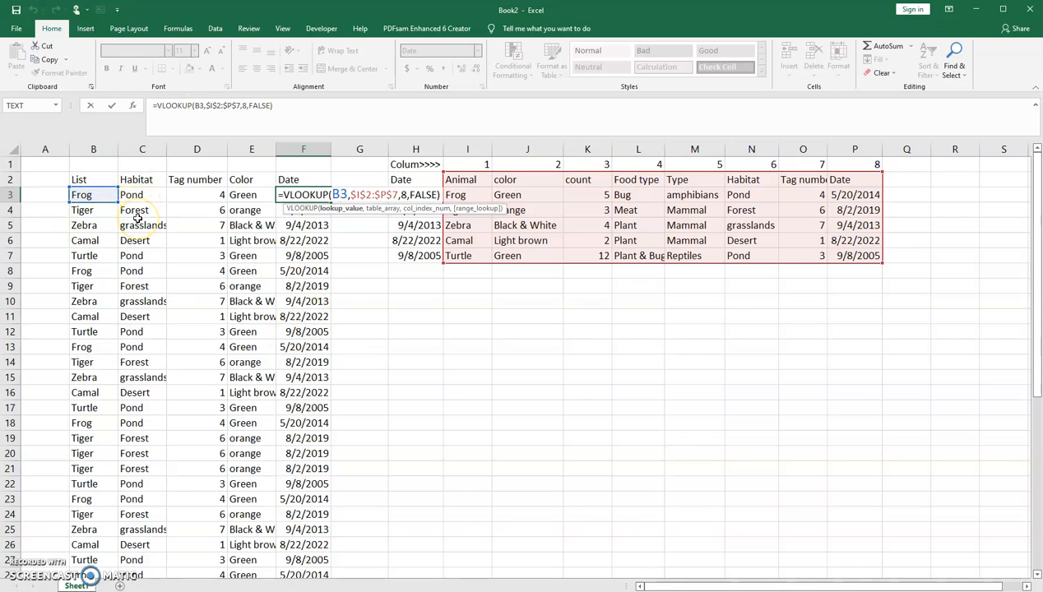
pyautogui.press('Return')
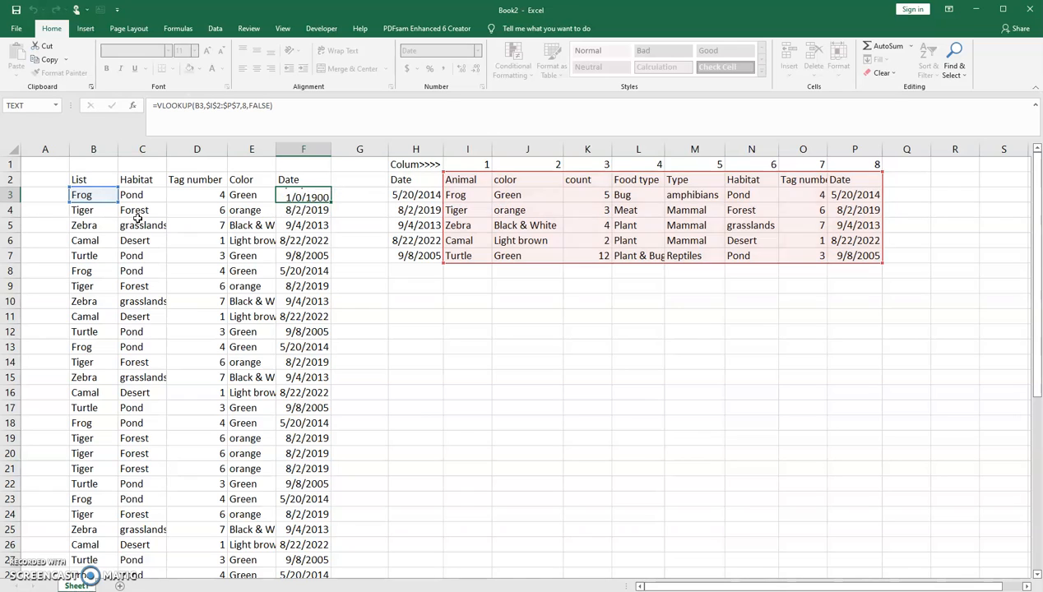